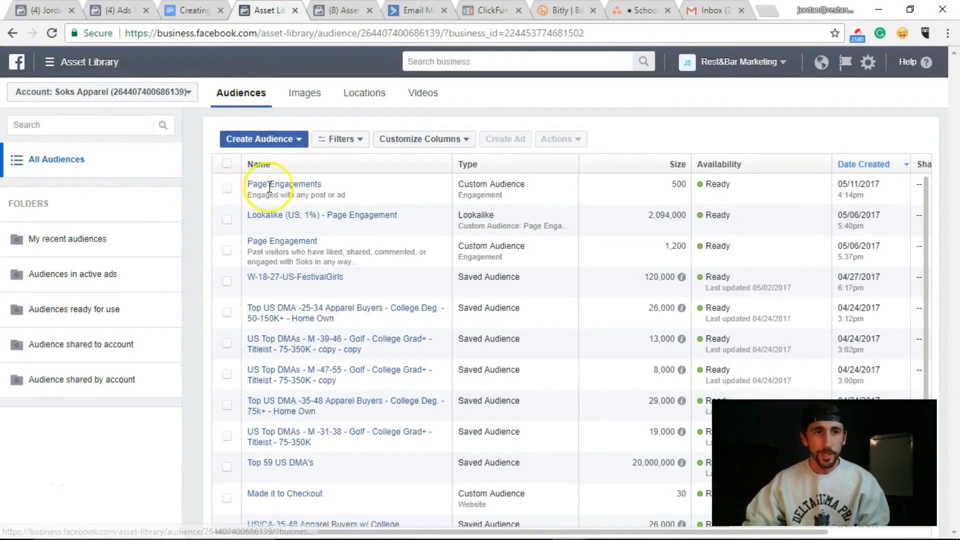
Step: Open the Audiences library from the business tools and look through the Soks Apparel account's audience list
left_click(71, 67)
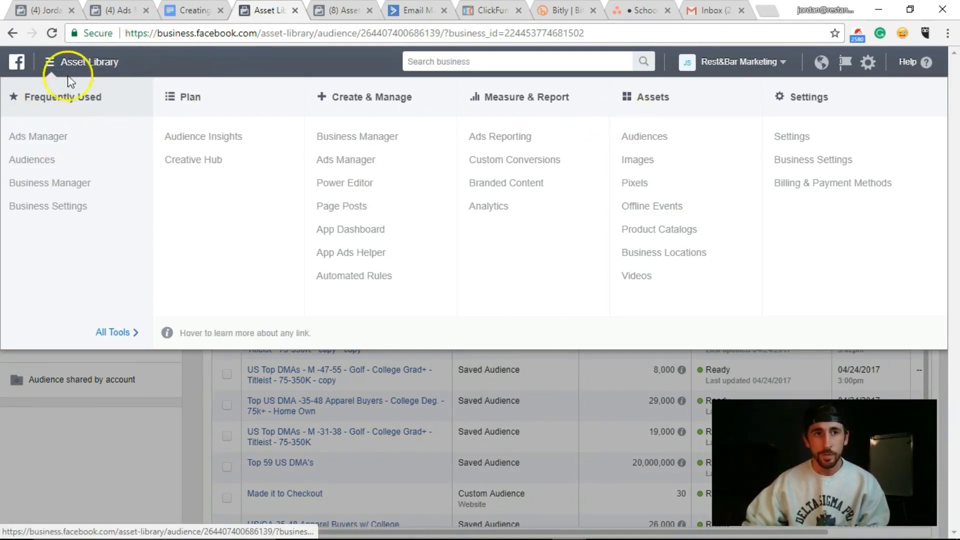
left_click(639, 138)
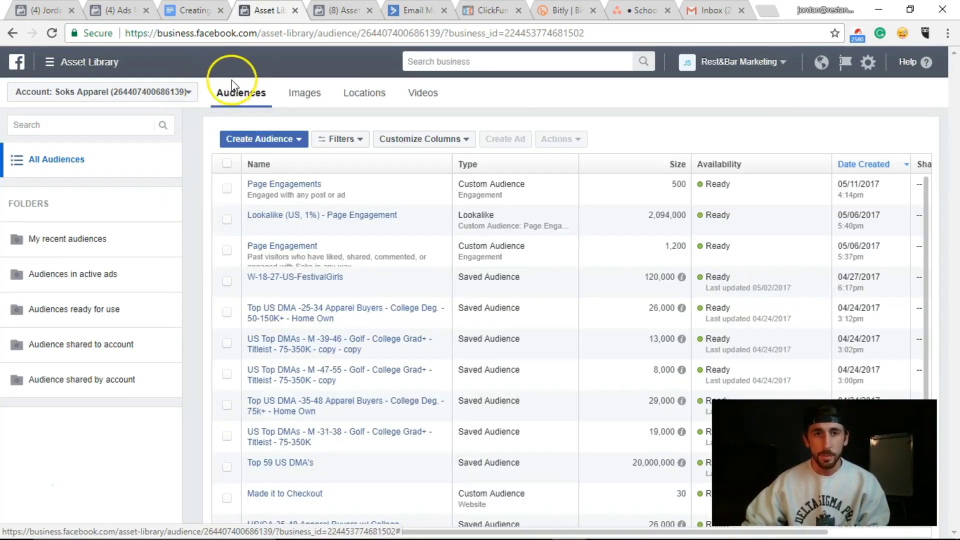
scroll(280, 211, "down", 1)
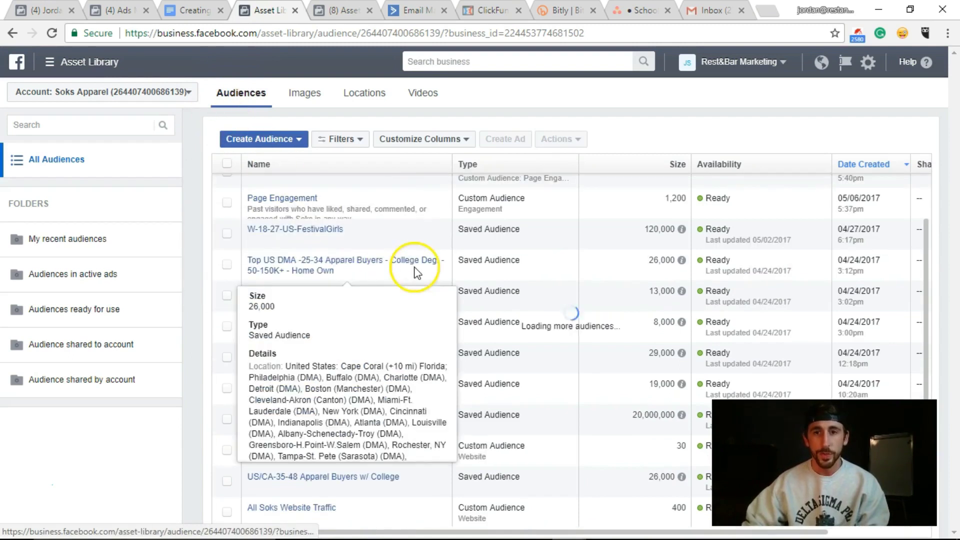
scroll(345, 360, "down", 3)
scroll(543, 423, "up", 2)
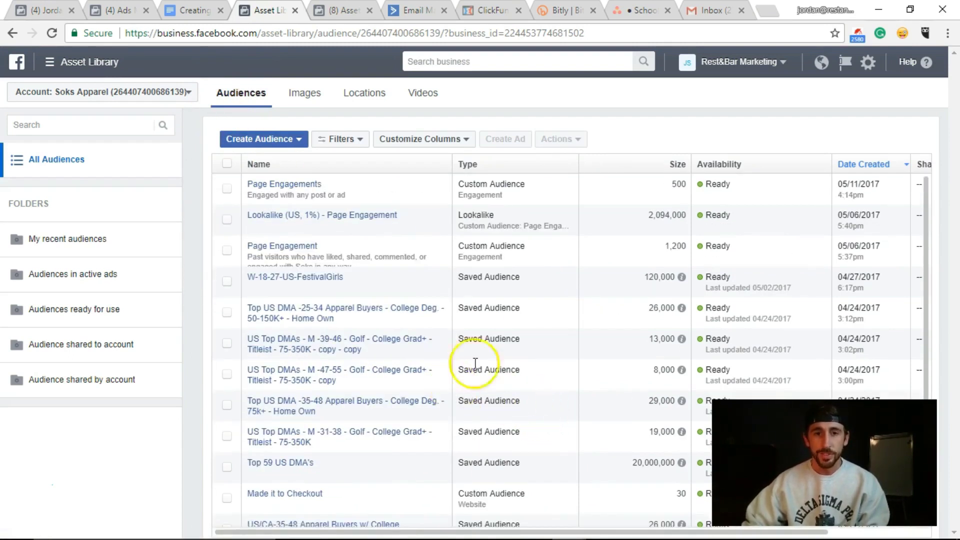
scroll(460, 300, "down", 2)
scroll(455, 270, "up", 2)
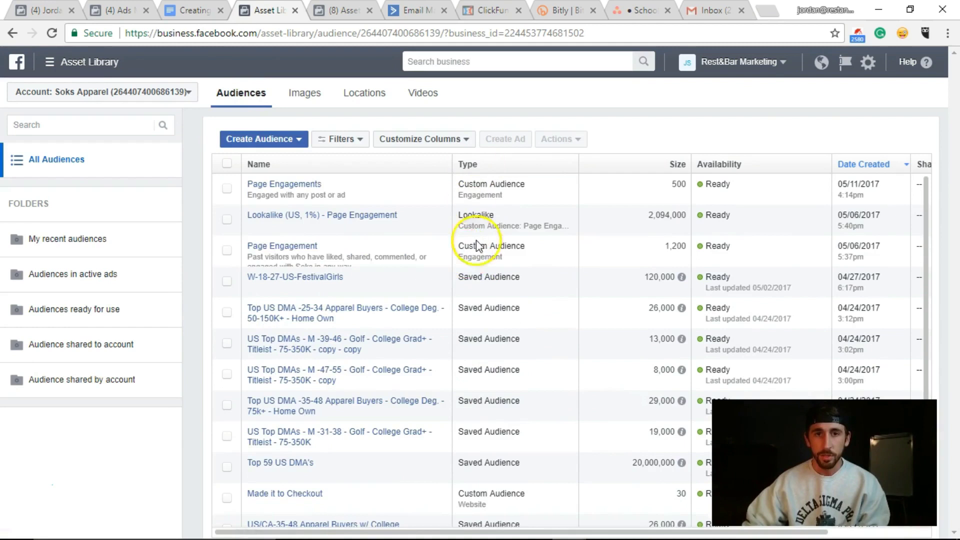
scroll(435, 315, "down", 1)
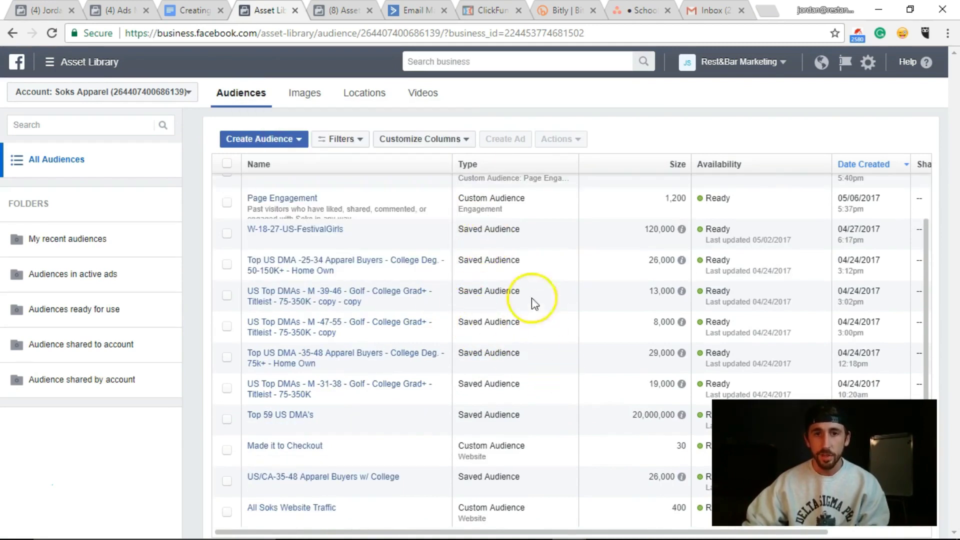
Step: Examine the targeting details of the saved audience "Top US DMA -25-34 Apparel Buyers - College Deg. - 50-150K+ - Home Own"
mouse_move(411, 265)
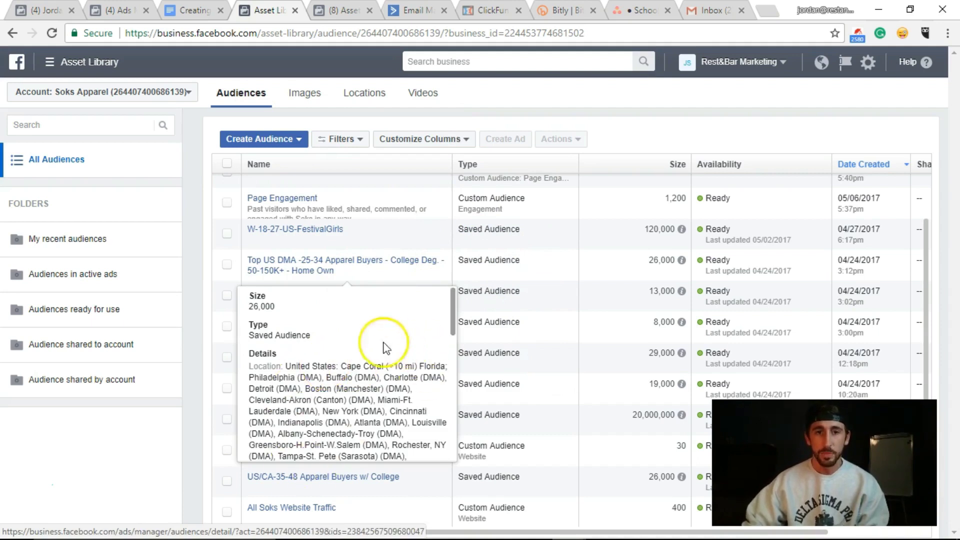
scroll(385, 348, "down", 6)
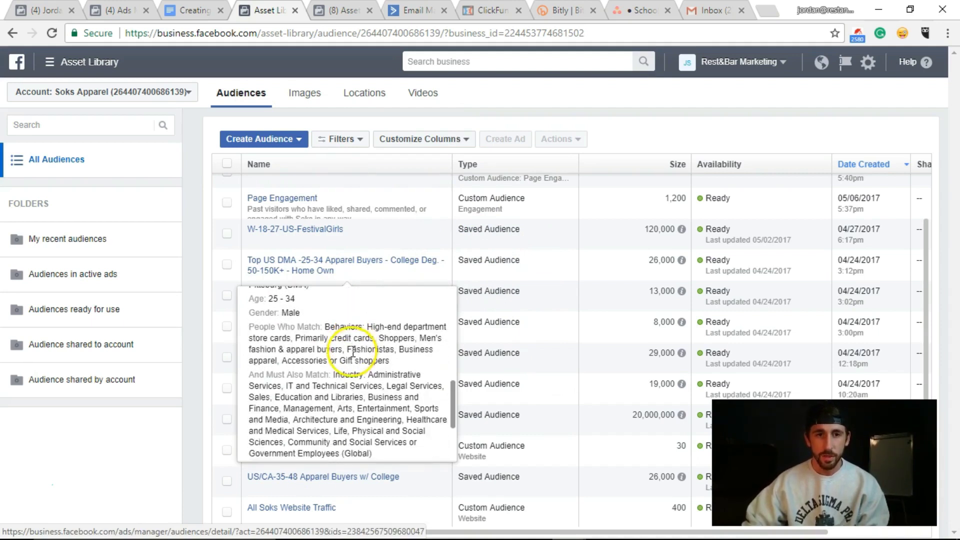
scroll(353, 353, "down", 3)
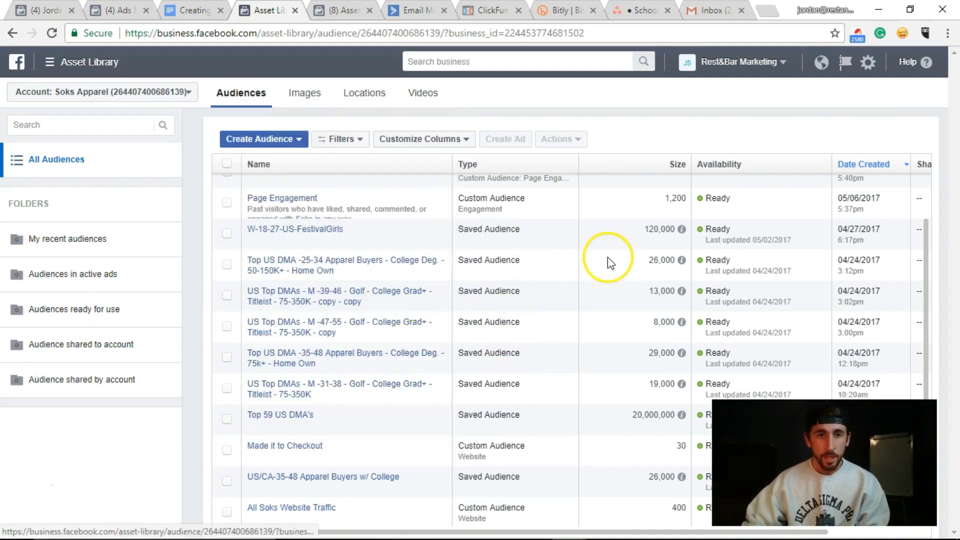
Step: Switch the audience library to the Rest&Bar ad account
left_click(142, 100)
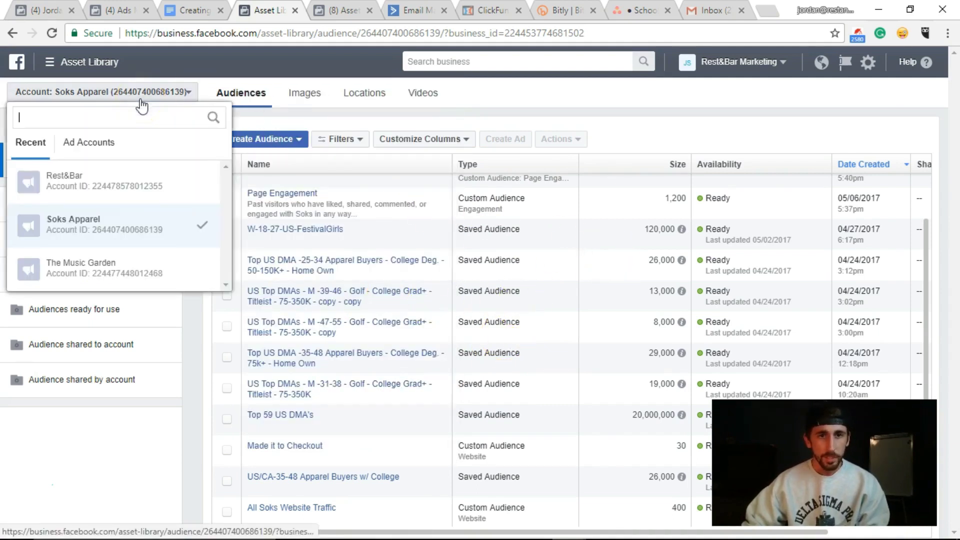
left_click(114, 176)
left_click(102, 184)
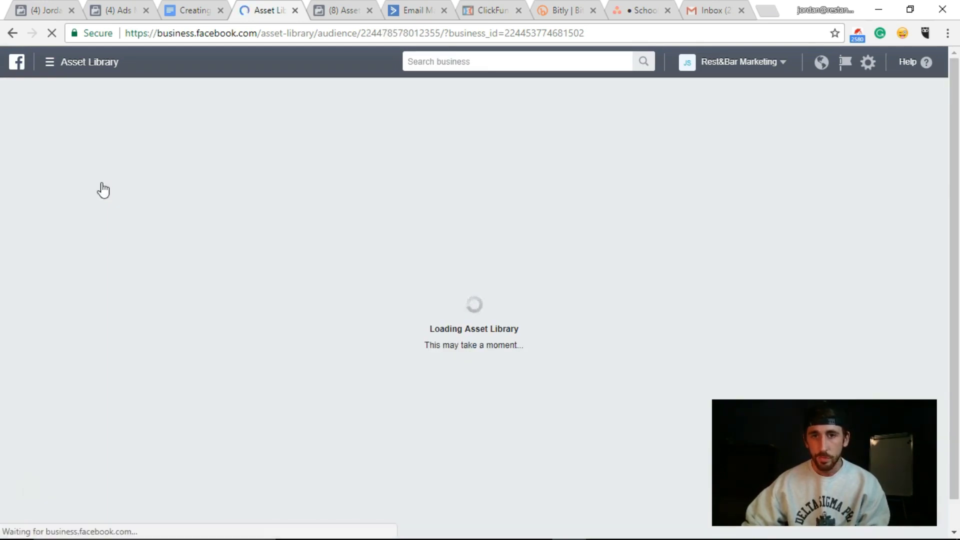
left_click(114, 171)
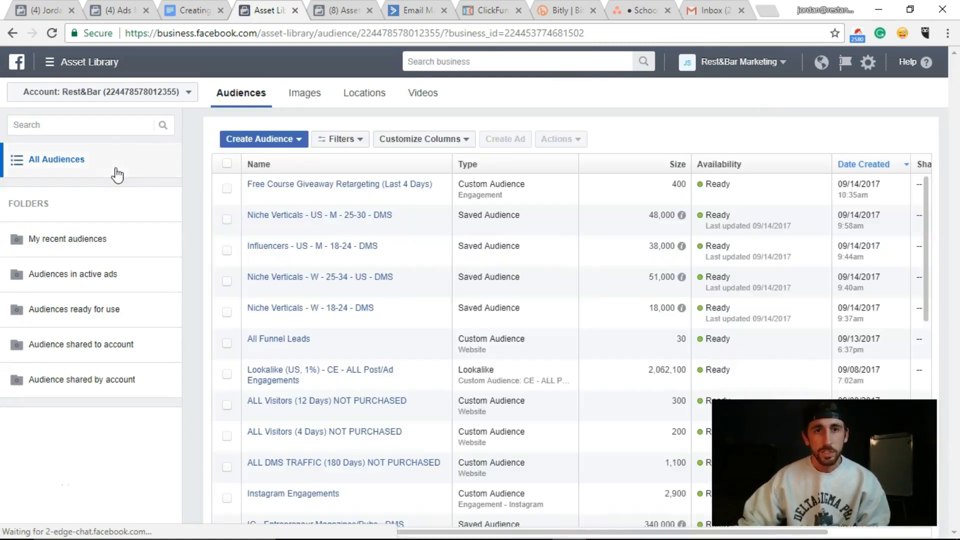
left_click(138, 178)
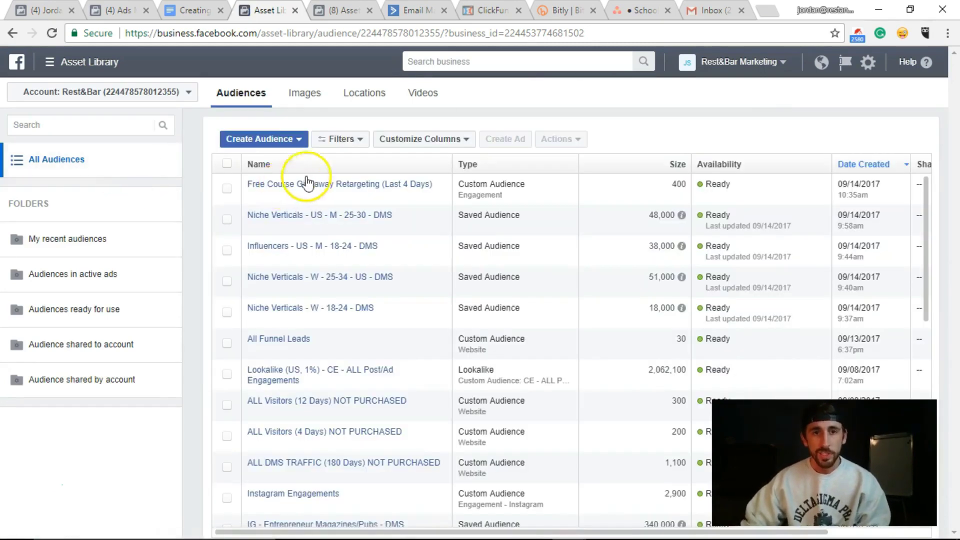
Step: Look through the Rest&Bar audience list and examine the details of the Influencers, Niche Verticals and Free Course Giveaway Retargeting audiences
scroll(415, 220, "down", 3)
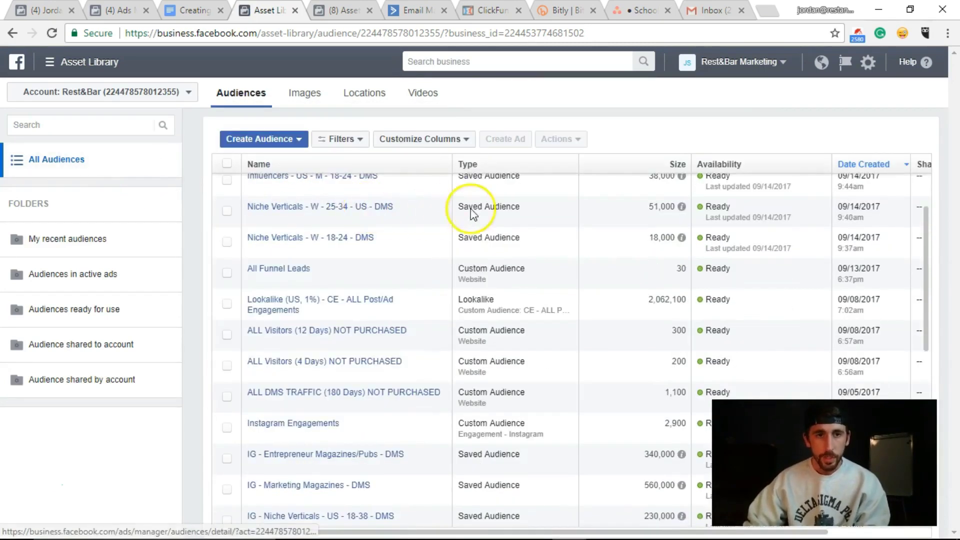
scroll(415, 223, "down", 4)
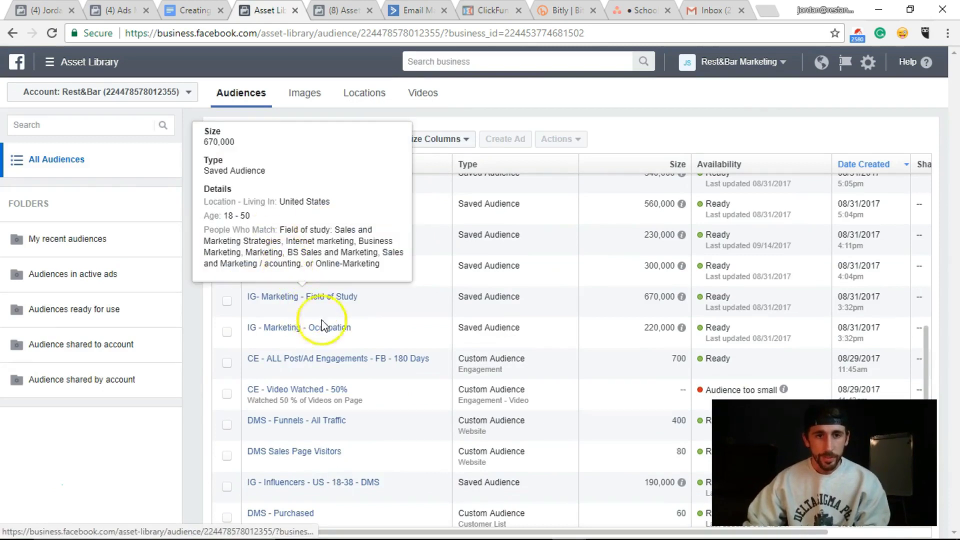
scroll(321, 322, "down", 3)
scroll(320, 352, "up", 9)
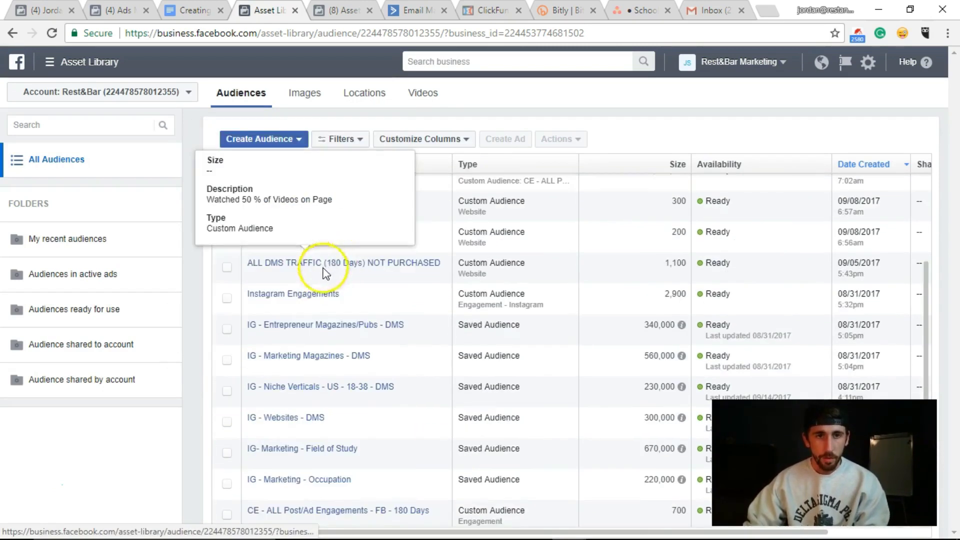
mouse_move(253, 189)
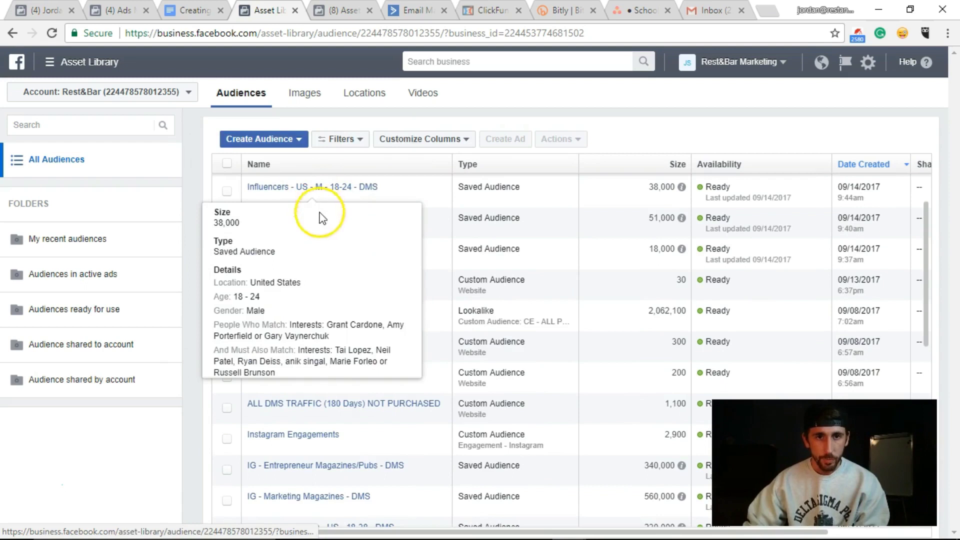
mouse_move(343, 220)
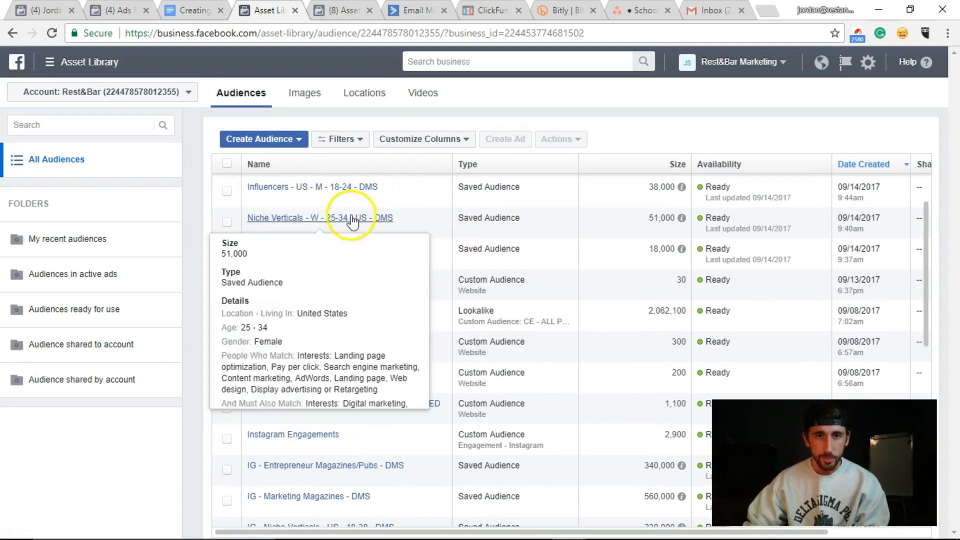
scroll(208, 295, "down", 1)
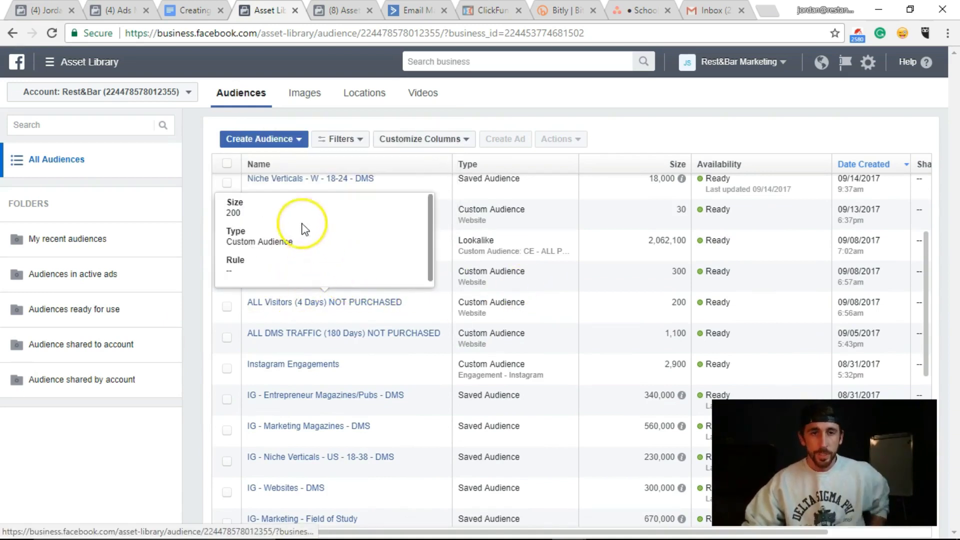
mouse_move(310, 179)
scroll(311, 273, "up", 2)
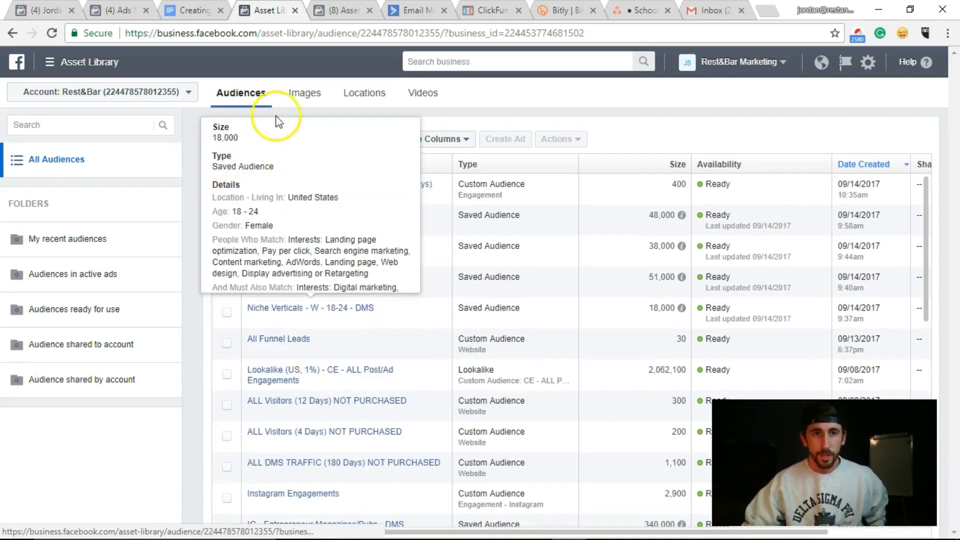
left_click(593, 104)
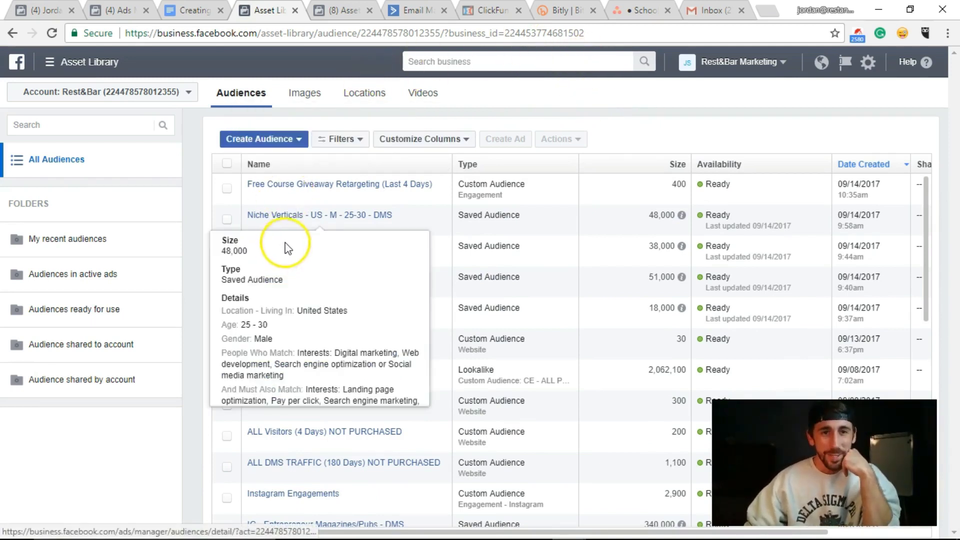
mouse_move(311, 188)
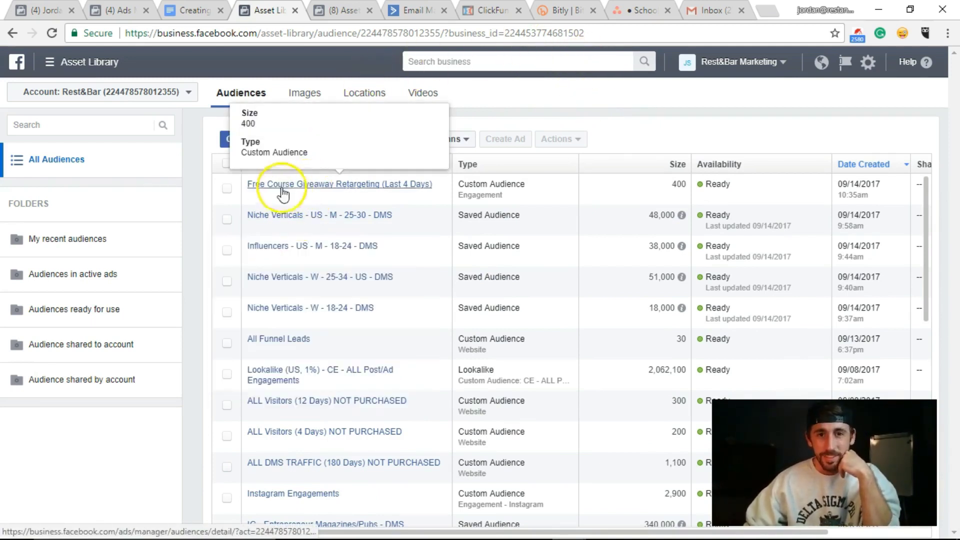
Step: Start creating a new custom audience to bring up the choice of audience sources
left_click(254, 141)
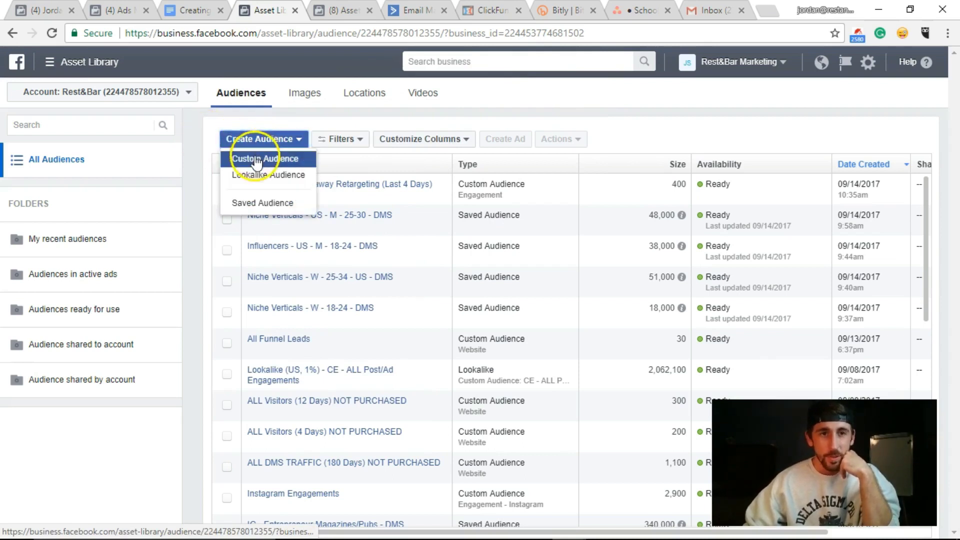
left_click(256, 158)
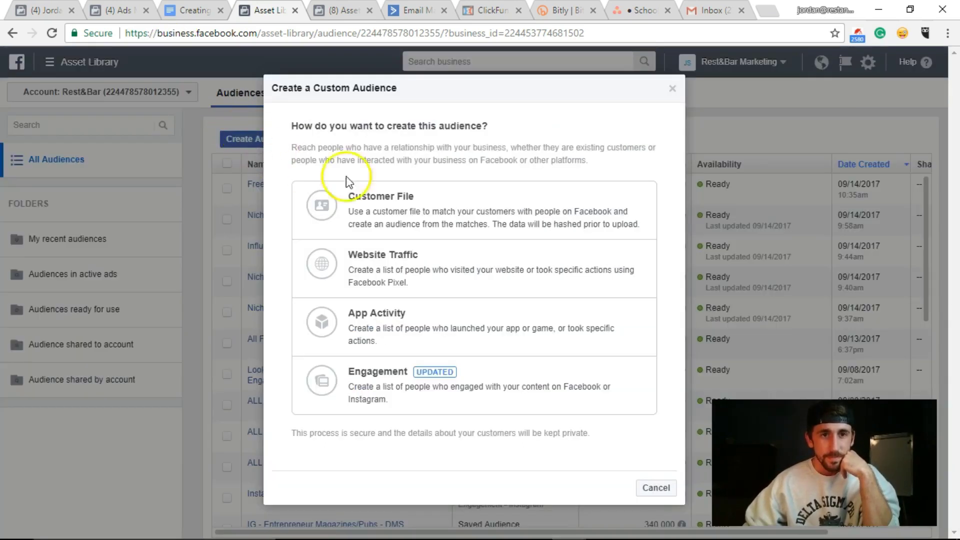
Step: Switch to the Google Docs outline on custom and lookalike audiences and read the Custom Audiences section
left_click(194, 11)
scroll(483, 219, "down", 2)
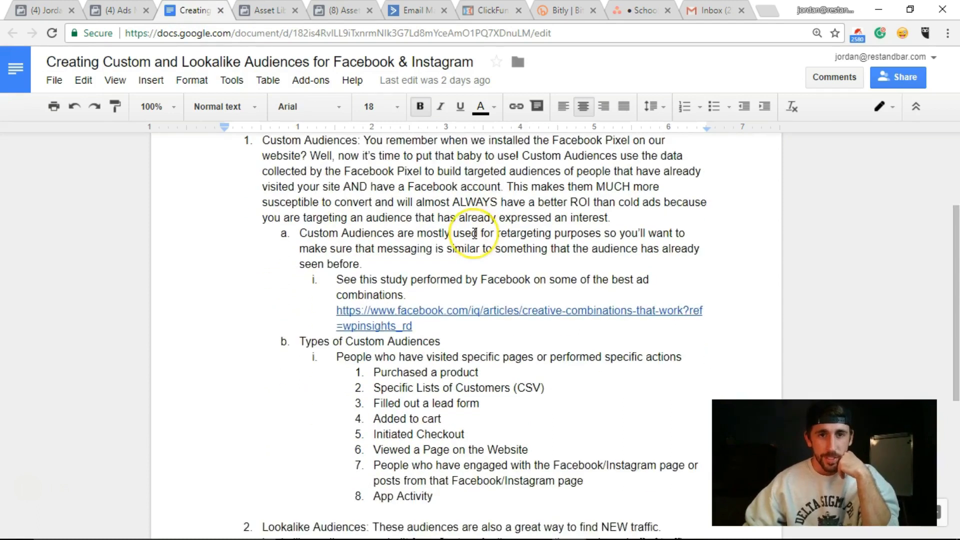
scroll(475, 234, "up", 2)
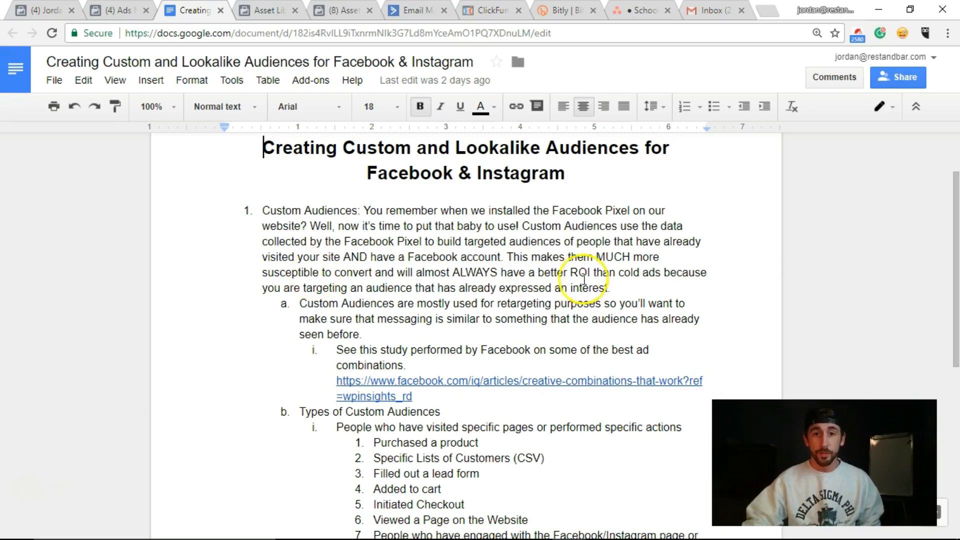
mouse_move(570, 272)
left_mouse_down()
mouse_move(608, 272)
mouse_move(589, 273)
left_mouse_up()
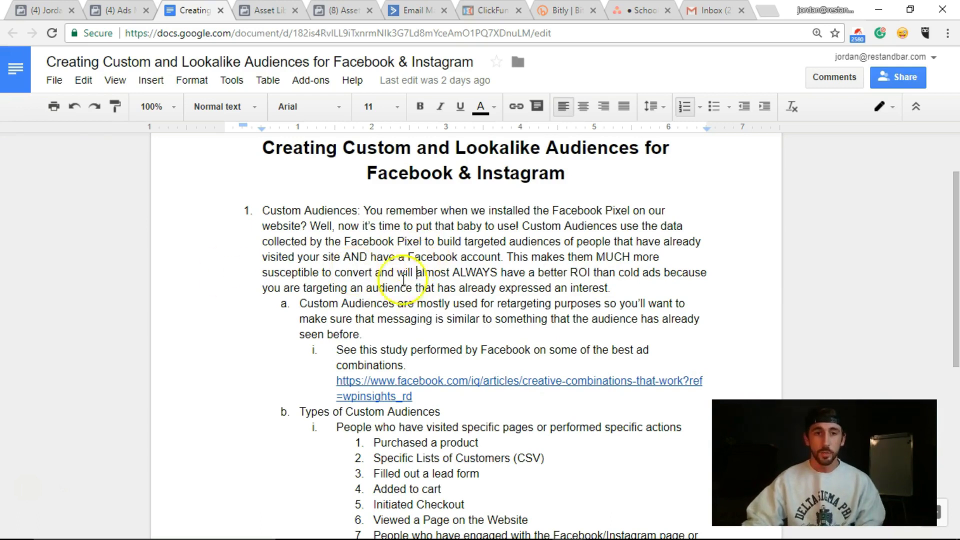
scroll(279, 300, "down", 1)
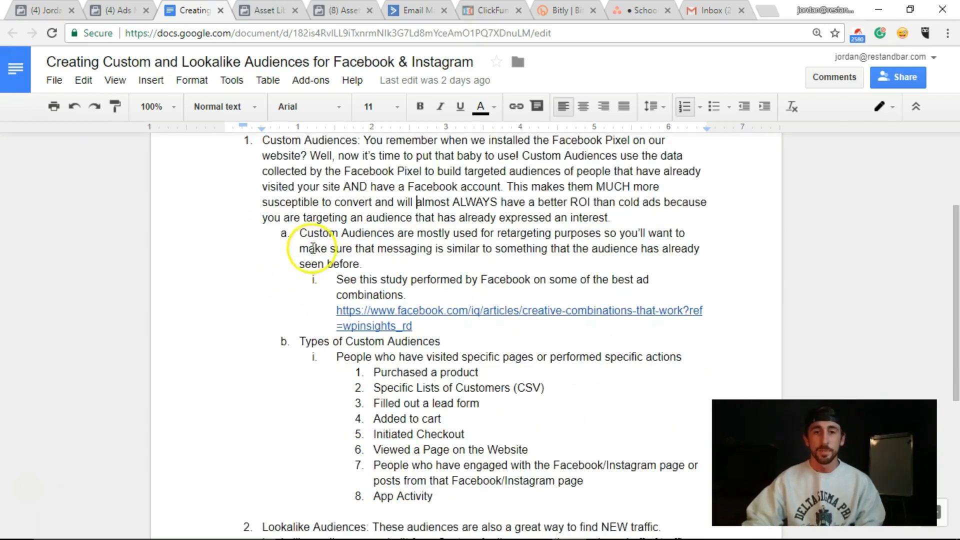
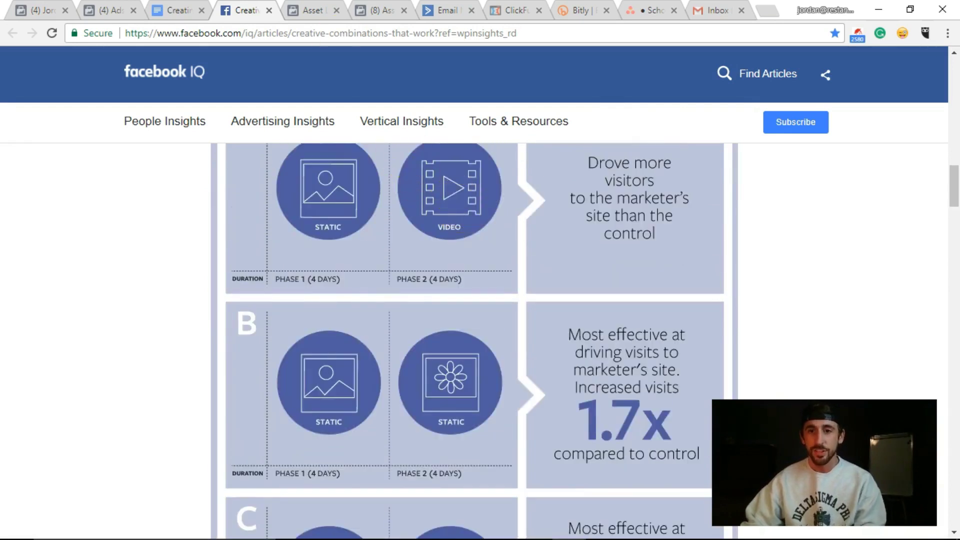
Step: Return from the Facebook IQ article to the Google Docs outline and go to the Types of Custom Audiences section
key("ctrl+shift+Tab")
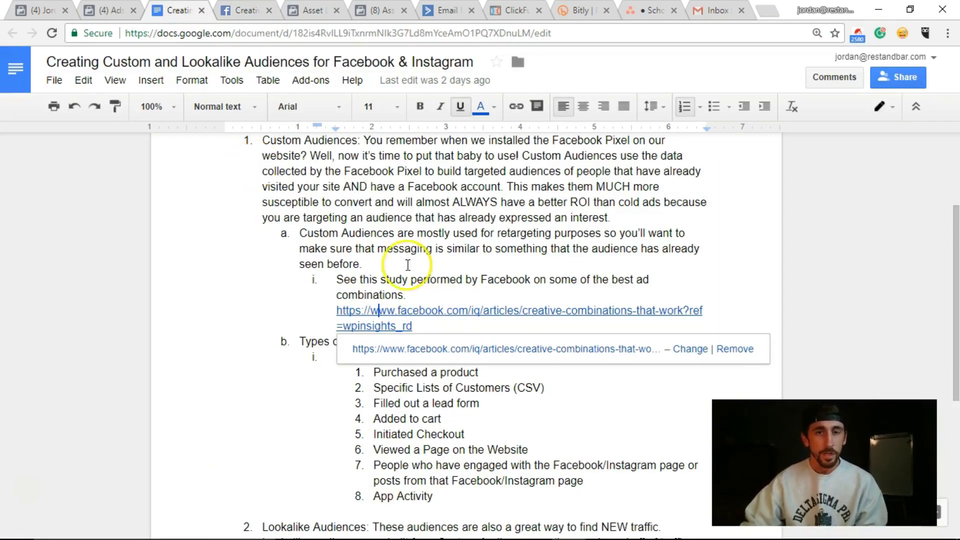
left_click(280, 237)
left_click_drag(345, 272, 284, 205)
scroll(295, 220, "down", 3)
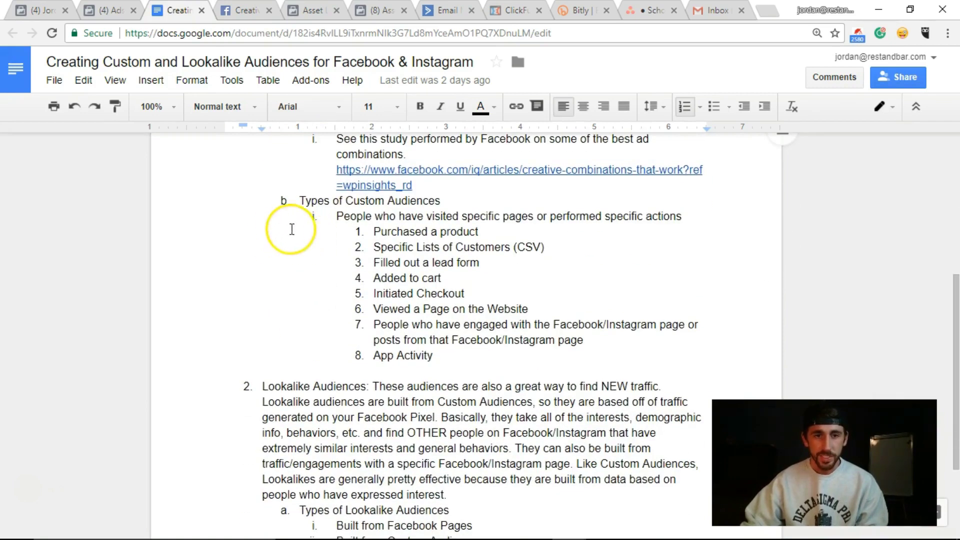
Step: Highlight the Types of Custom Audiences list for review, followed by its items "Purchased a product" and "Specific Lists of Customers (CSV)"
left_click(304, 246)
left_click_drag(300, 200, 491, 360)
left_click(491, 360)
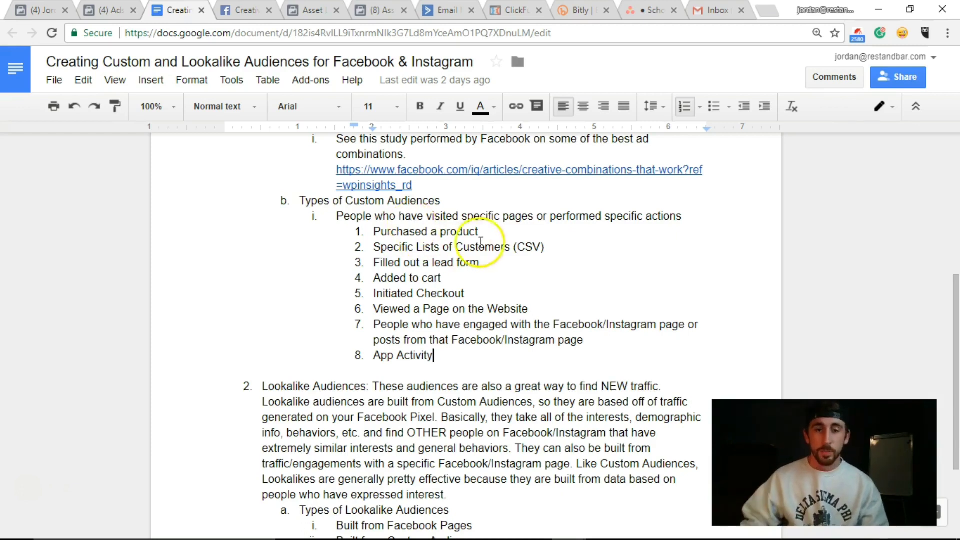
left_click_drag(493, 235, 367, 241)
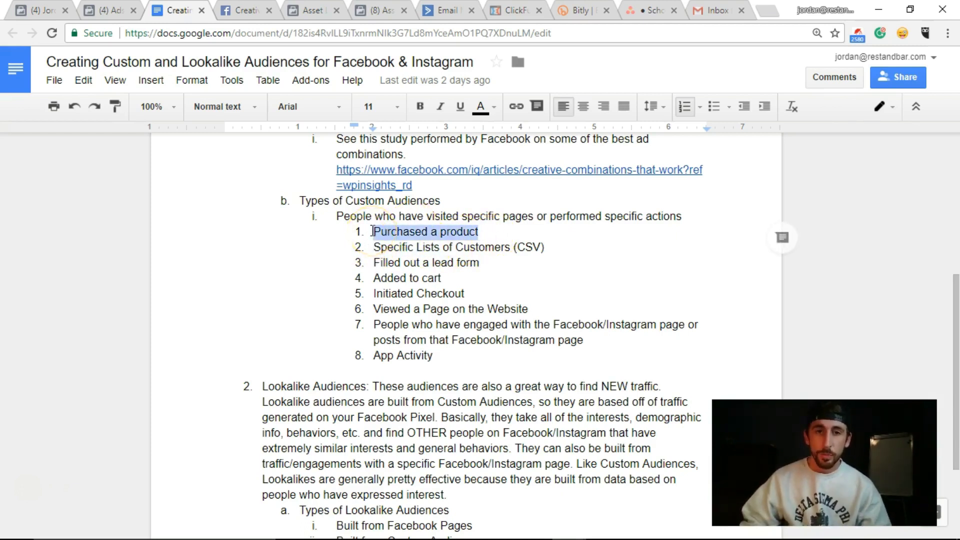
left_click(461, 270)
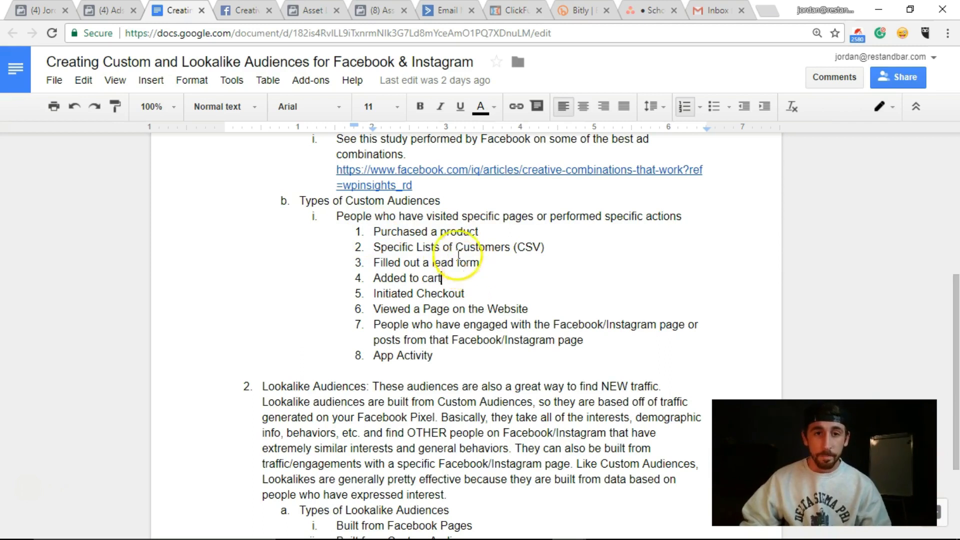
left_click_drag(367, 247, 550, 252)
left_click(547, 272)
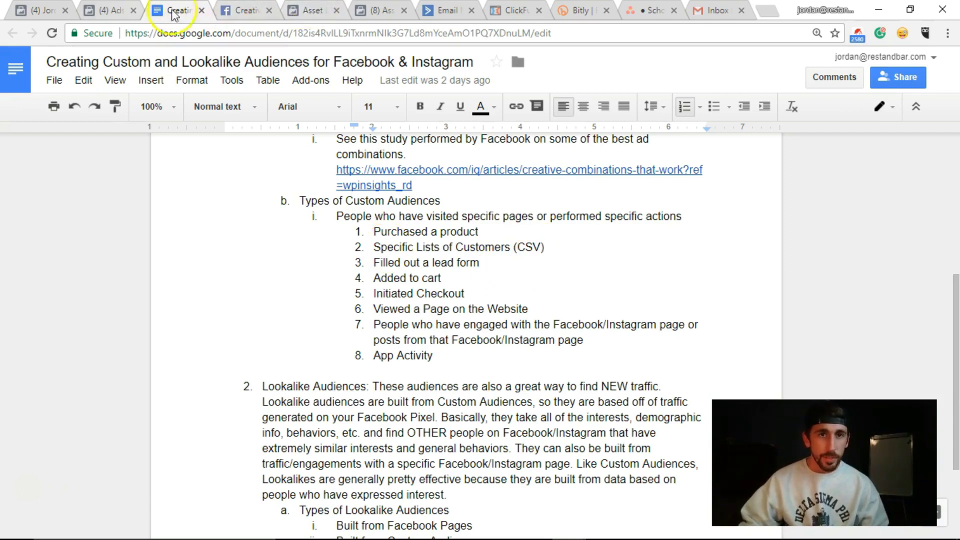
Step: Close the Facebook IQ article, return to the Asset Library and review the engagement sources available for a custom audience
left_click(268, 10)
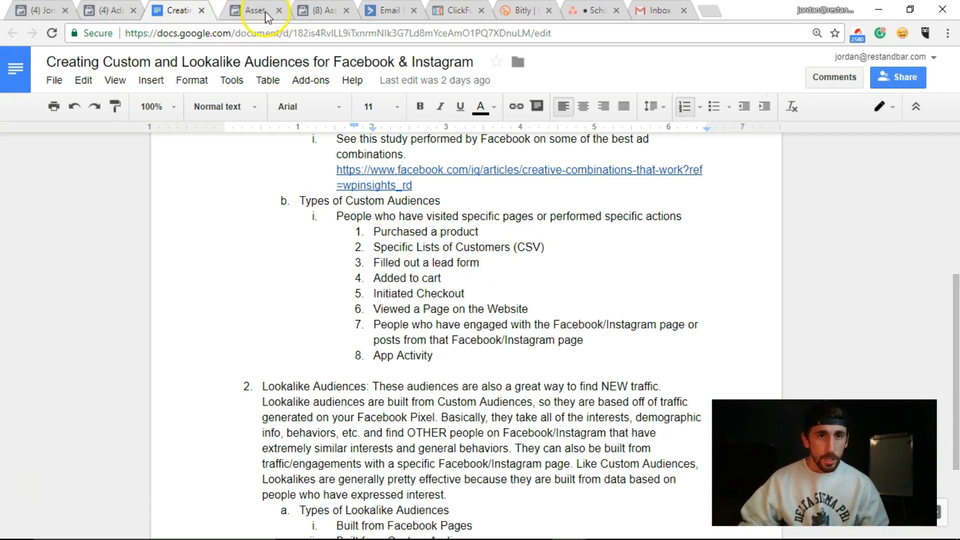
left_click(245, 11)
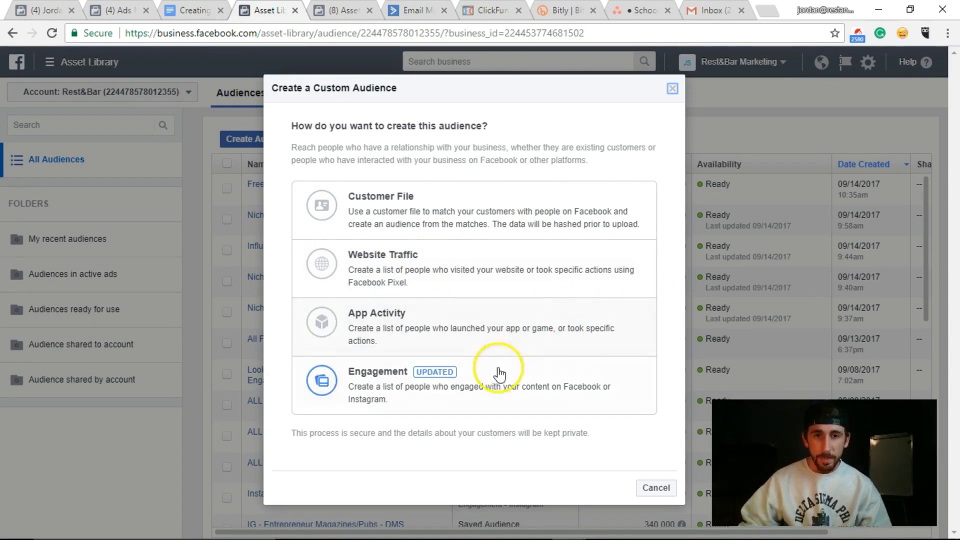
left_click(484, 376)
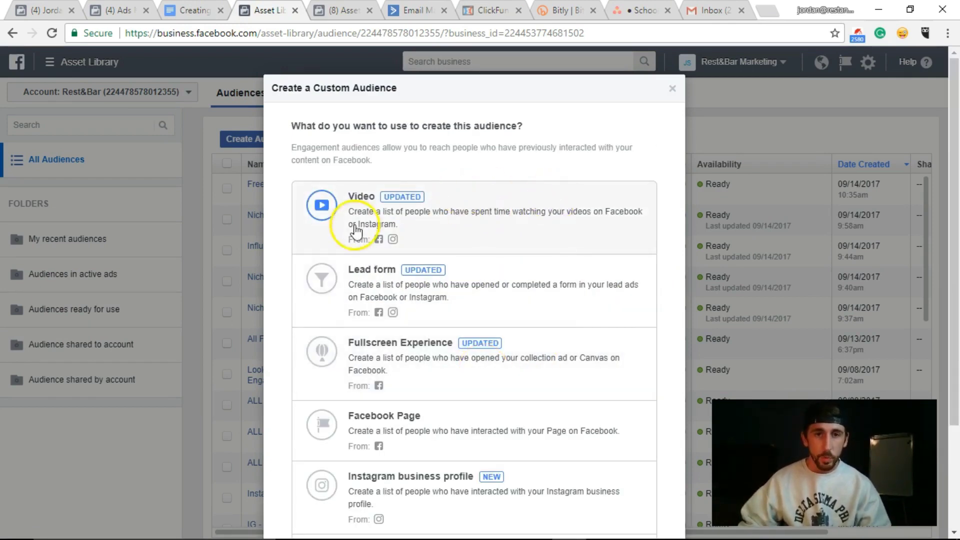
scroll(355, 230, "down", 3)
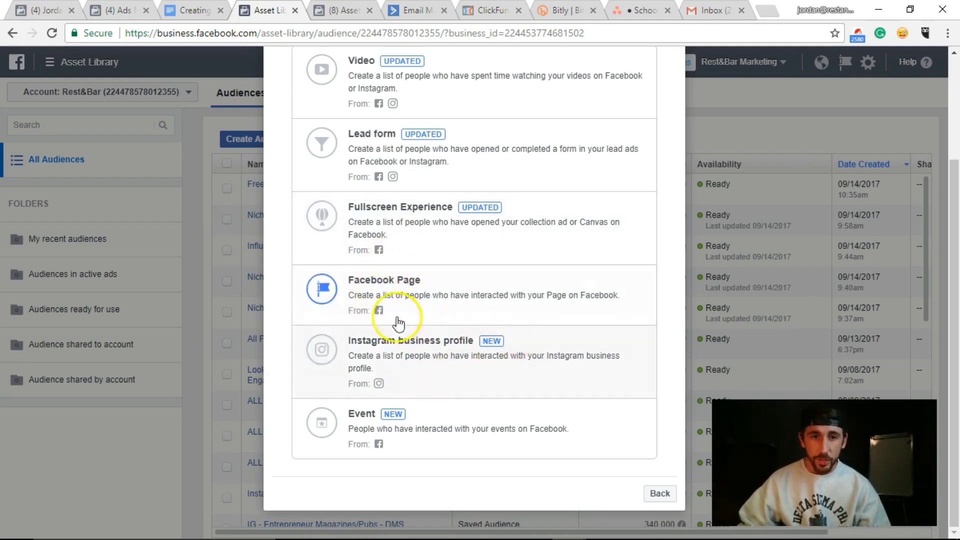
scroll(401, 430, "up", 3)
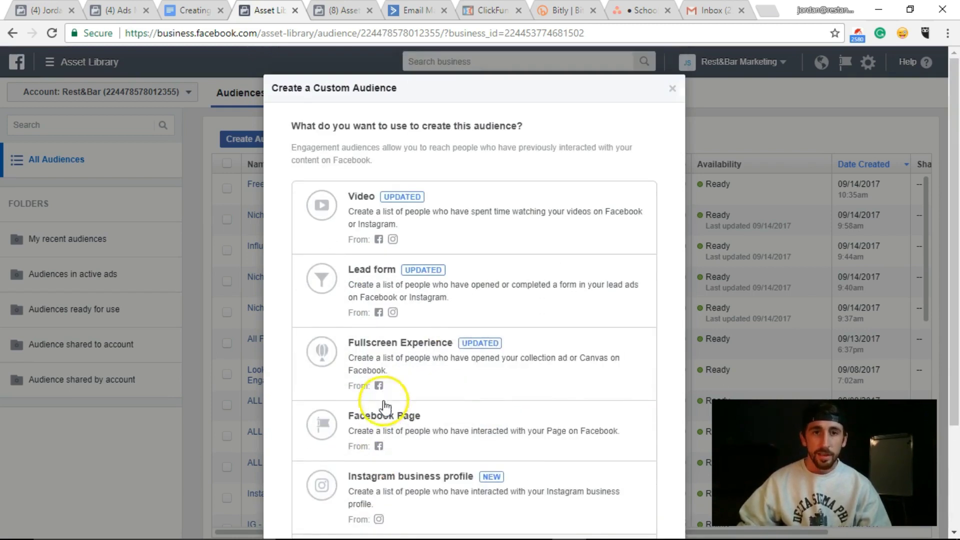
scroll(509, 177, "down", 3)
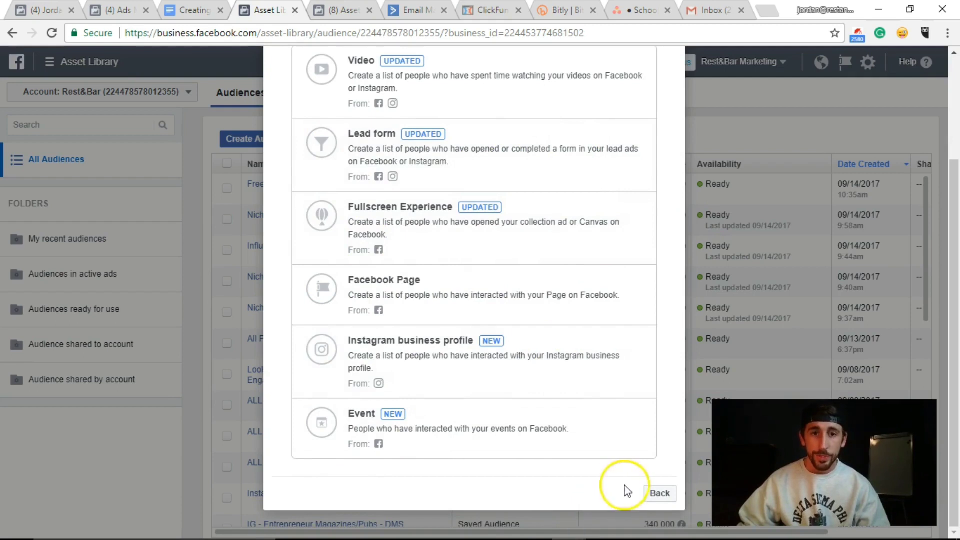
Step: Check the Google Docs outline against the engagement sources in the Asset Library, and go back to the choice of audience sources
left_click(195, 11)
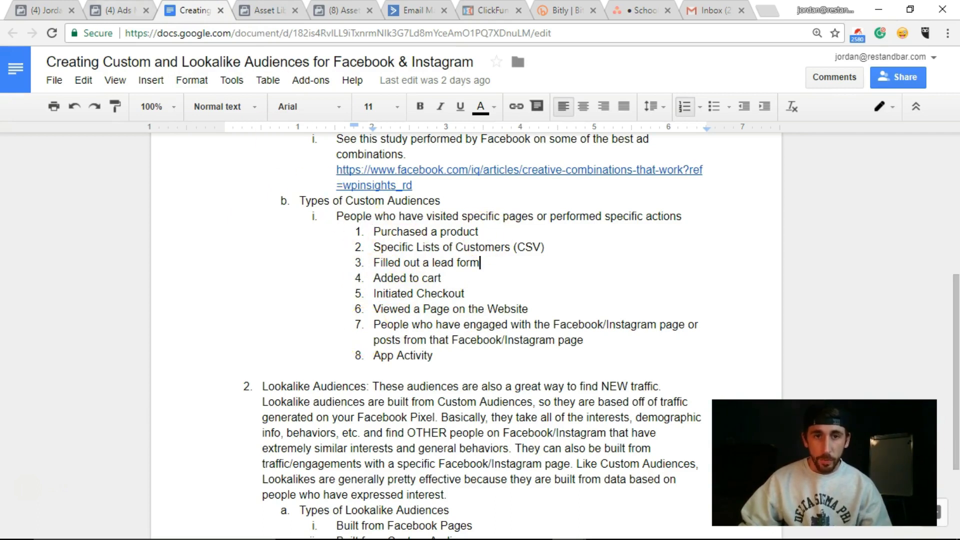
left_click(250, 6)
scroll(412, 172, "up", 3)
scroll(521, 296, "down", 3)
left_click(659, 494)
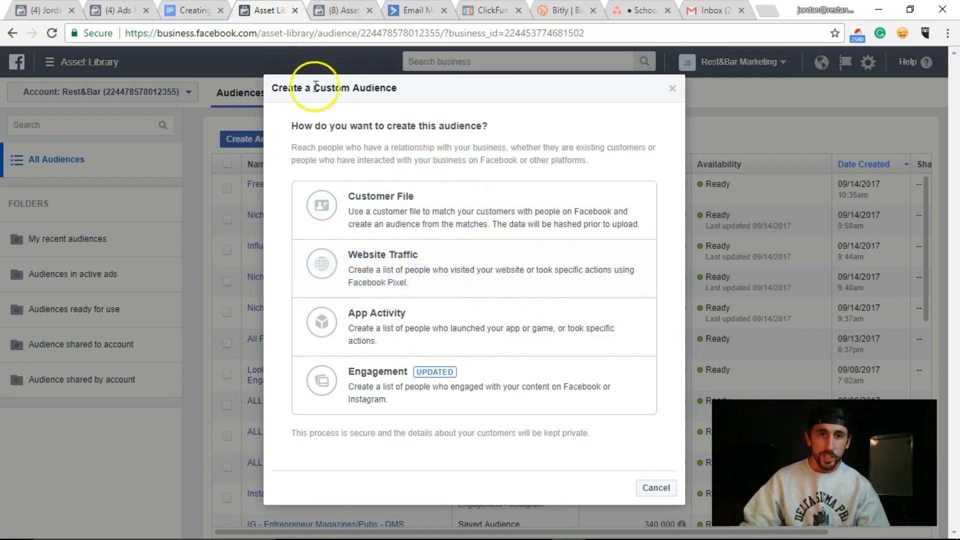
Step: Read the remaining Types of Custom Audiences items and the start of the Lookalike Audiences section in the Google Docs outline
key("ctrl+shift+Tab")
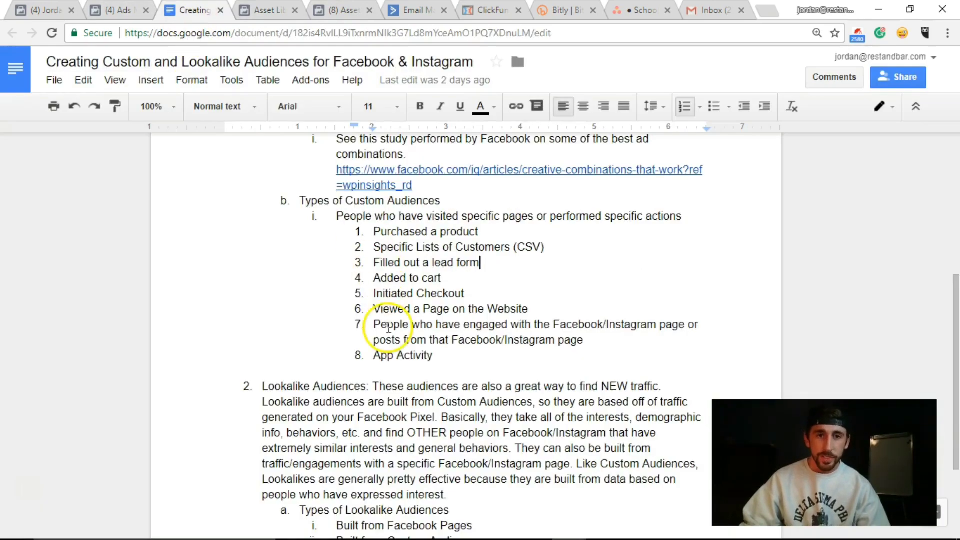
scroll(389, 329, "down", 2)
scroll(376, 278, "up", 1)
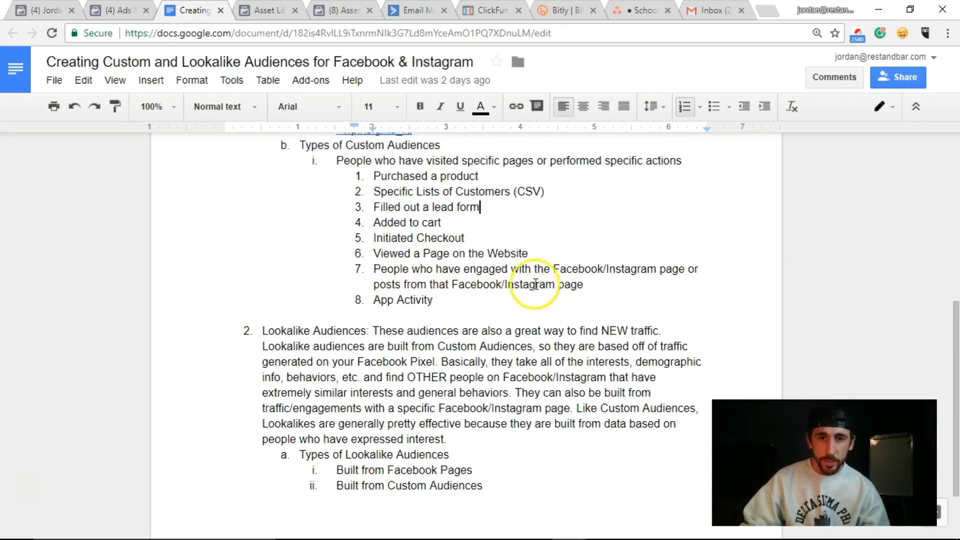
scroll(350, 200, "up", 3)
Step: In the Asset Library, start a website traffic custom audience and base it on the Digital Marketing School Pixel
left_click(266, 15)
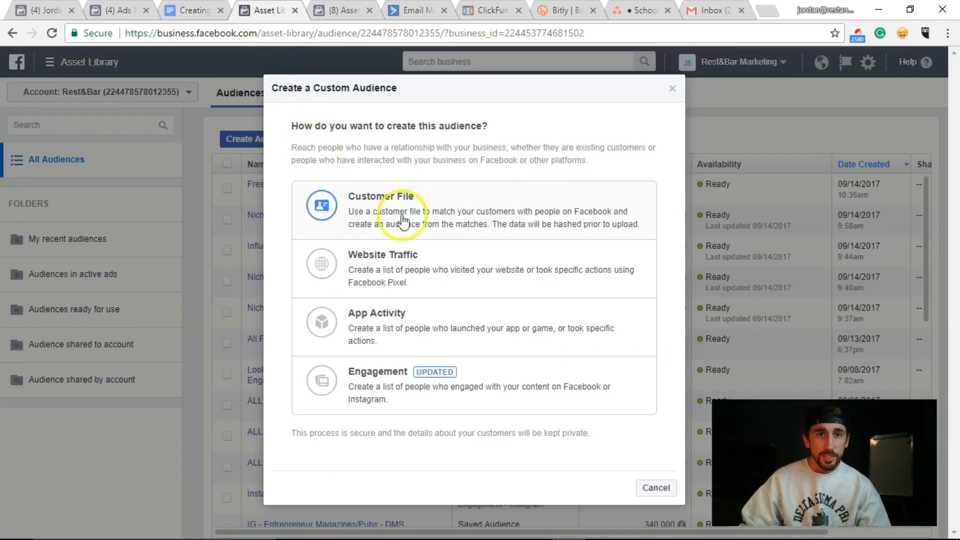
key("Escape")
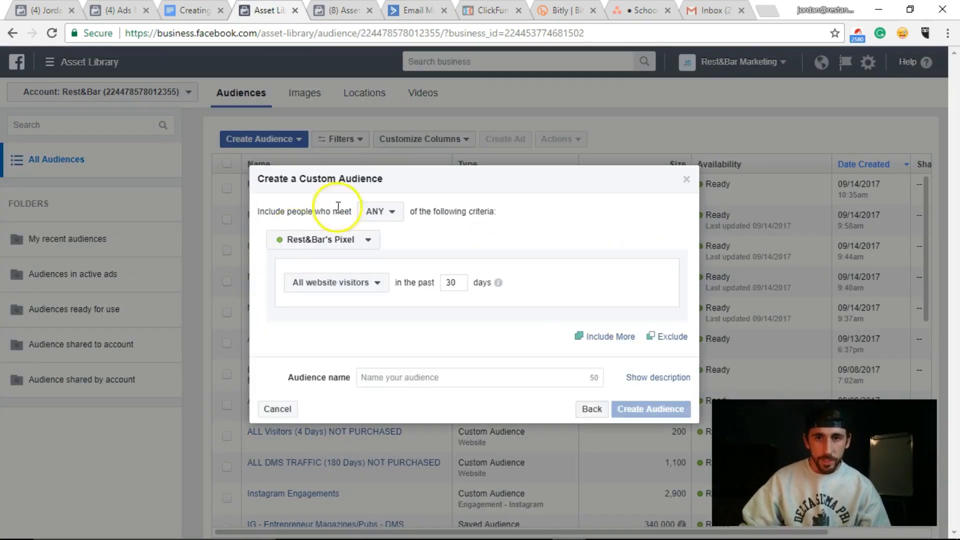
left_click(322, 239)
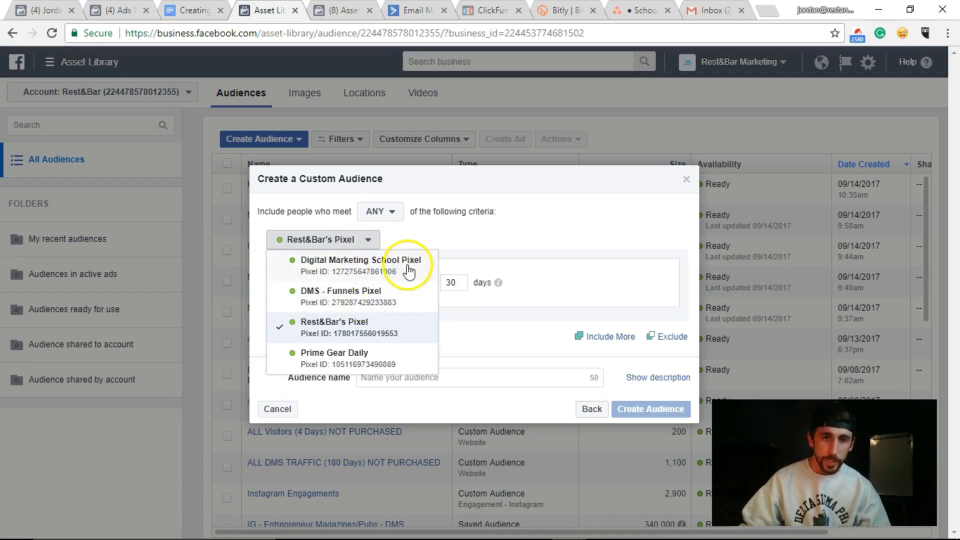
left_click(340, 270)
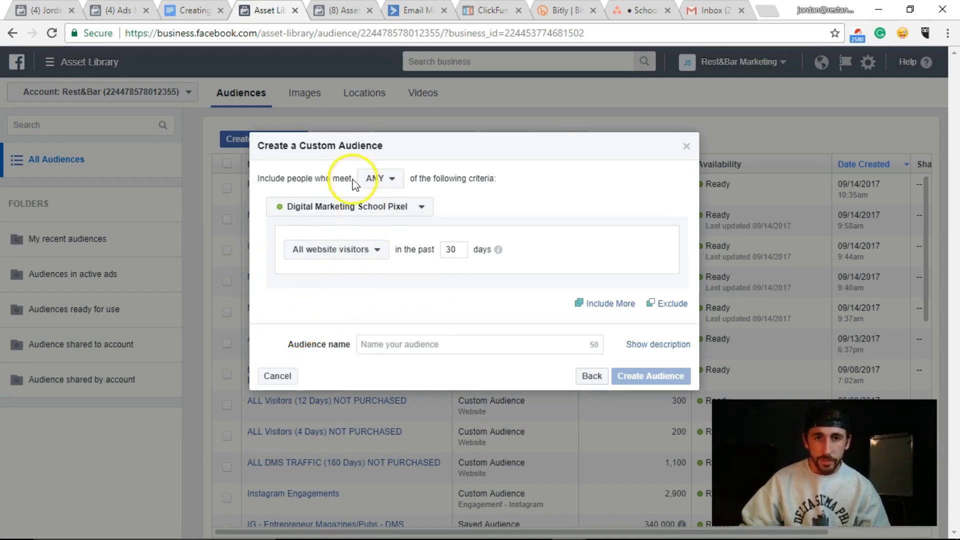
Step: Check the ANY and ALL matching options and set the audience to people who visited specific web pages
left_click(383, 181)
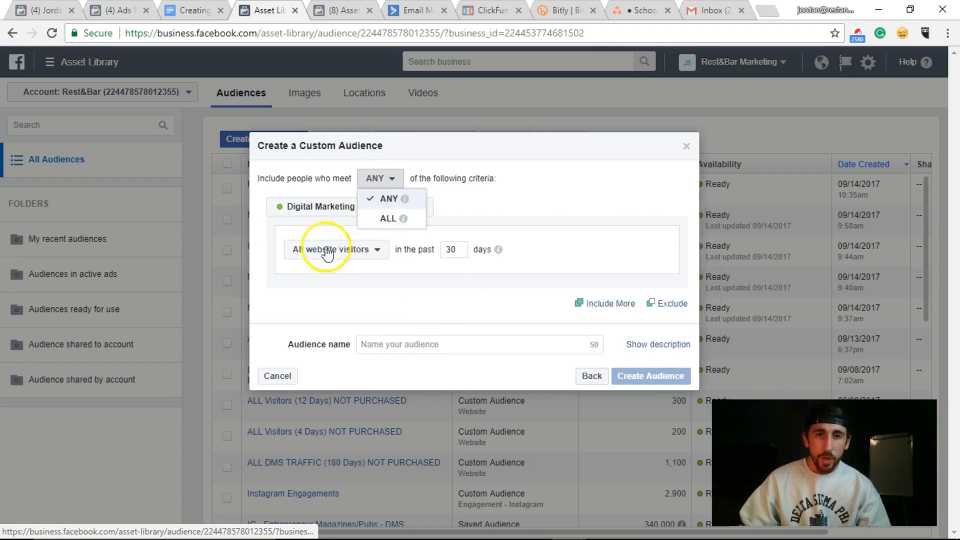
left_click(335, 269)
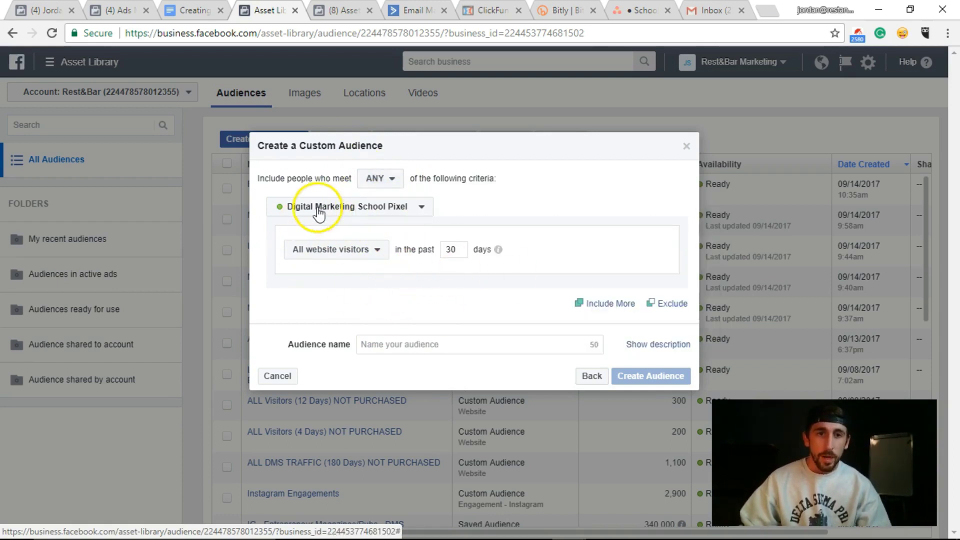
left_click(337, 250)
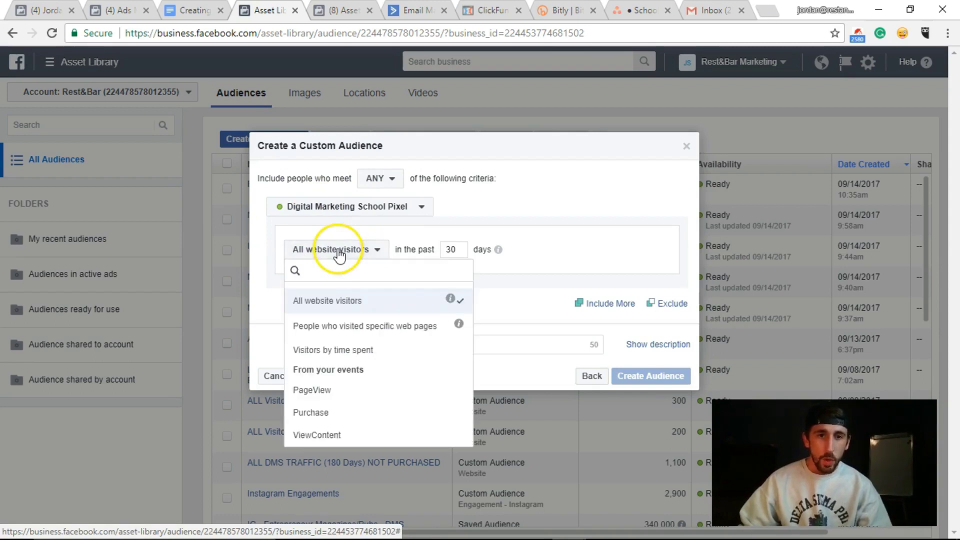
left_click(367, 328)
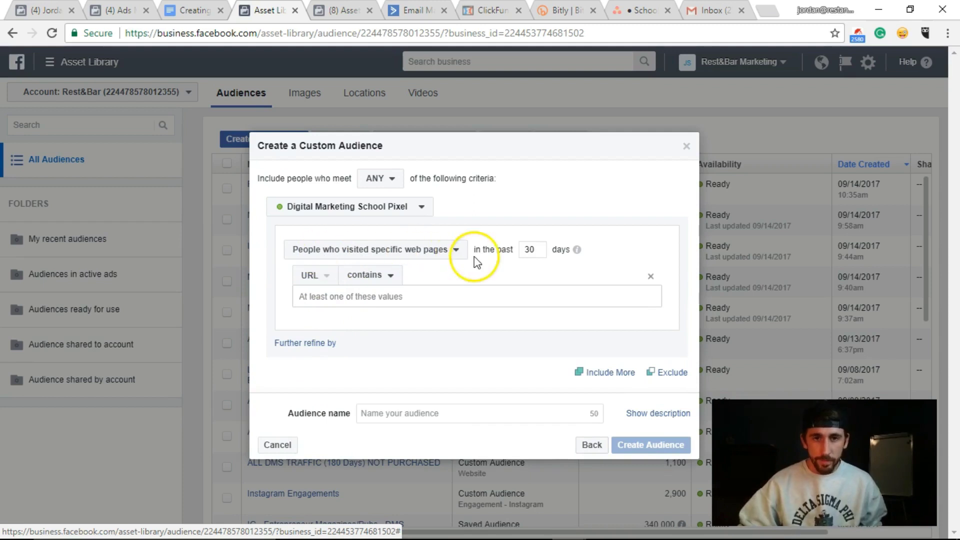
left_click(302, 297)
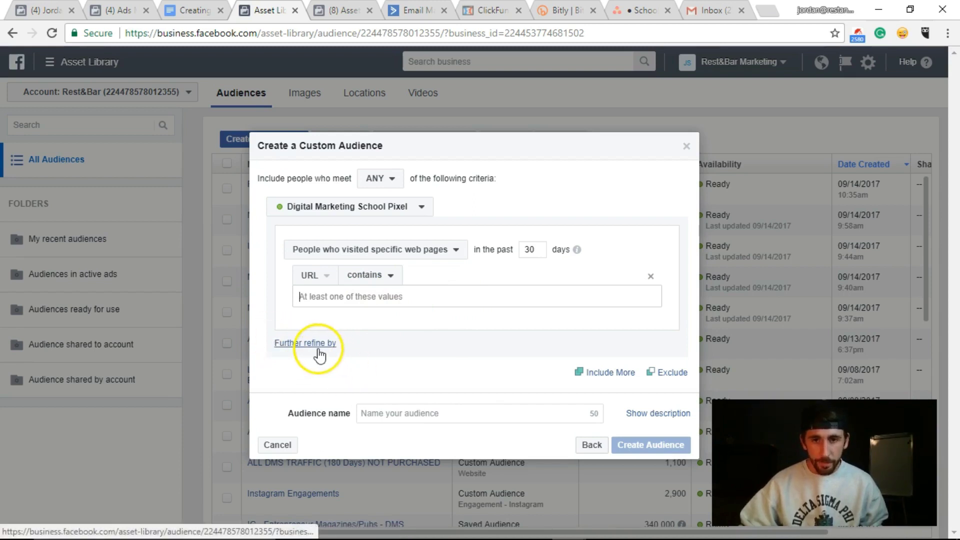
Step: Add an exclusion group to the website traffic audience and highlight its criteria heading
left_click(674, 373)
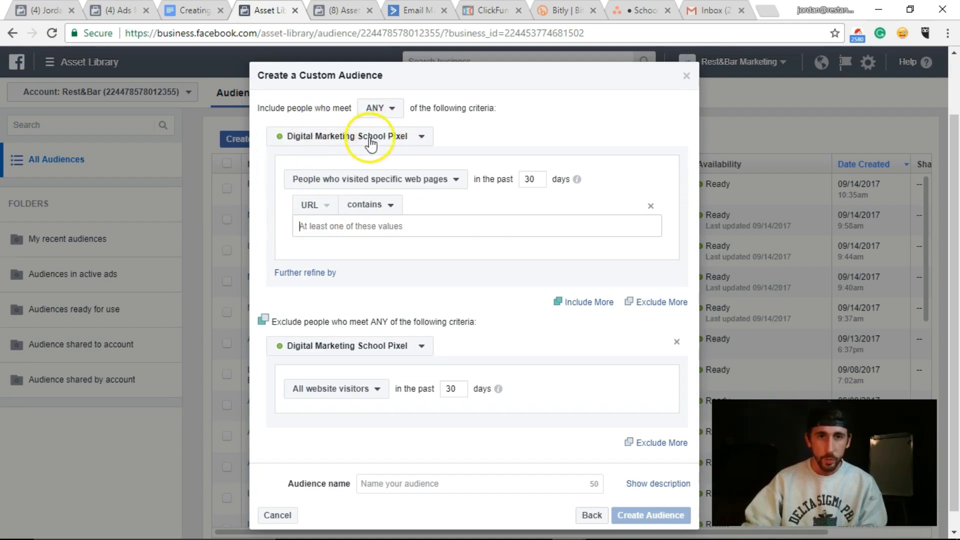
scroll(342, 250, "down", 1)
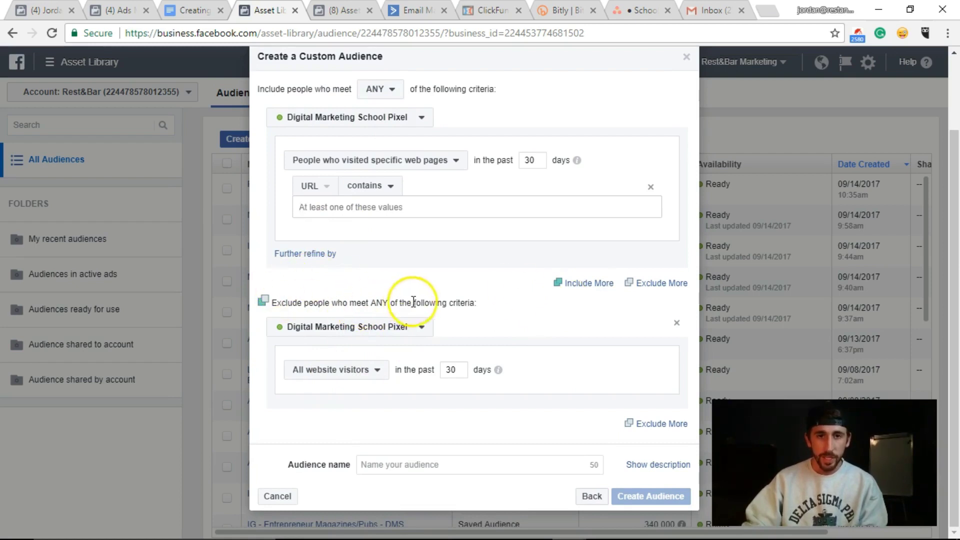
left_click_drag(488, 307, 258, 307)
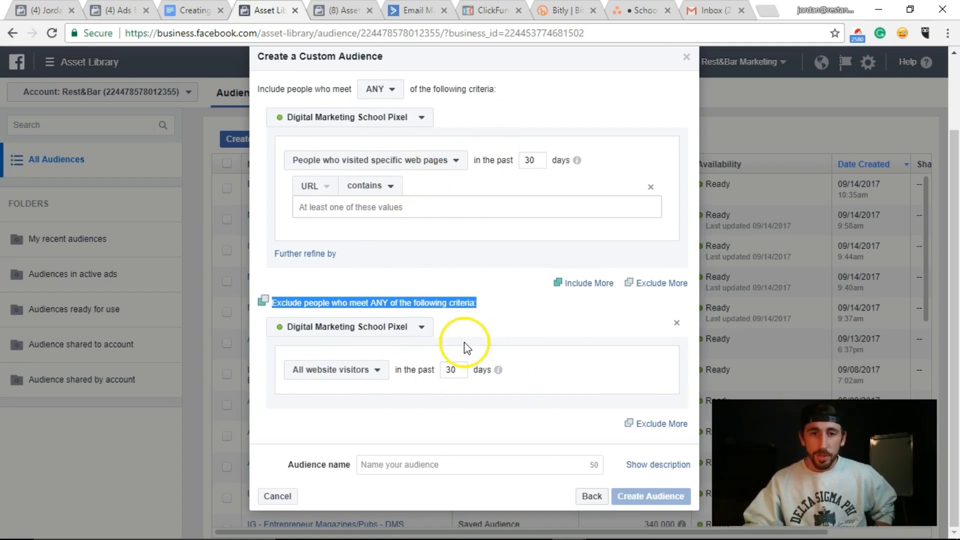
Step: Try a 365-day period for the included web page visitors, set it to 180 days, and go back to the audience sources
left_click(533, 162)
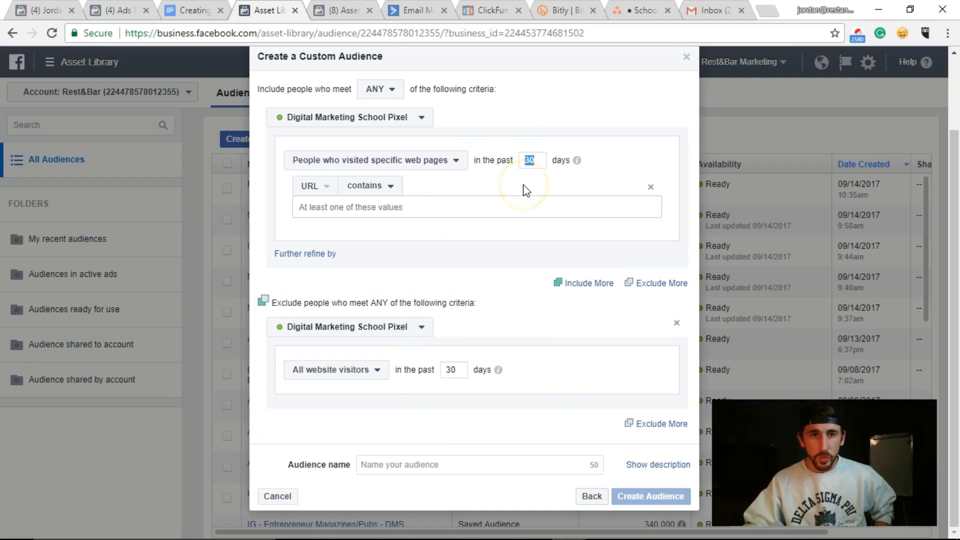
type("365")
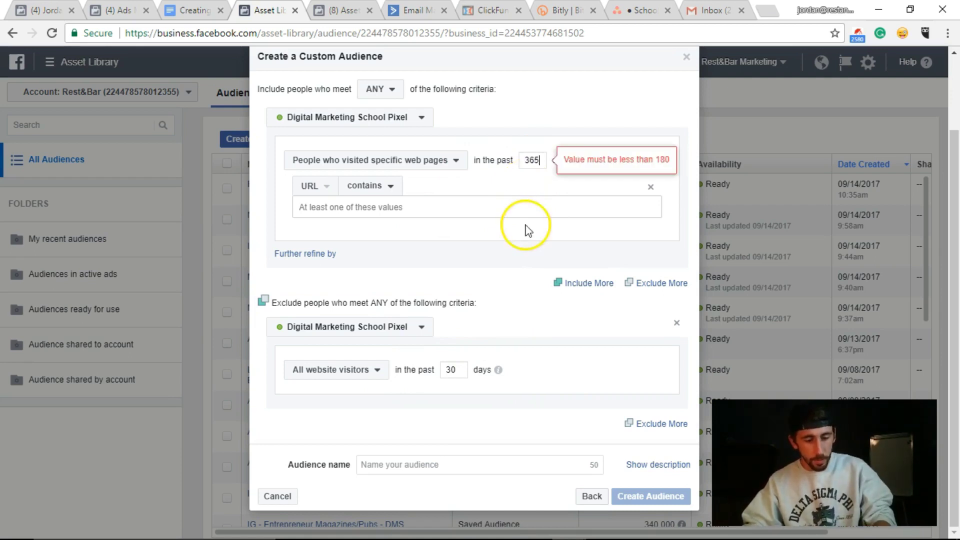
triple_click(571, 149)
left_click(558, 176)
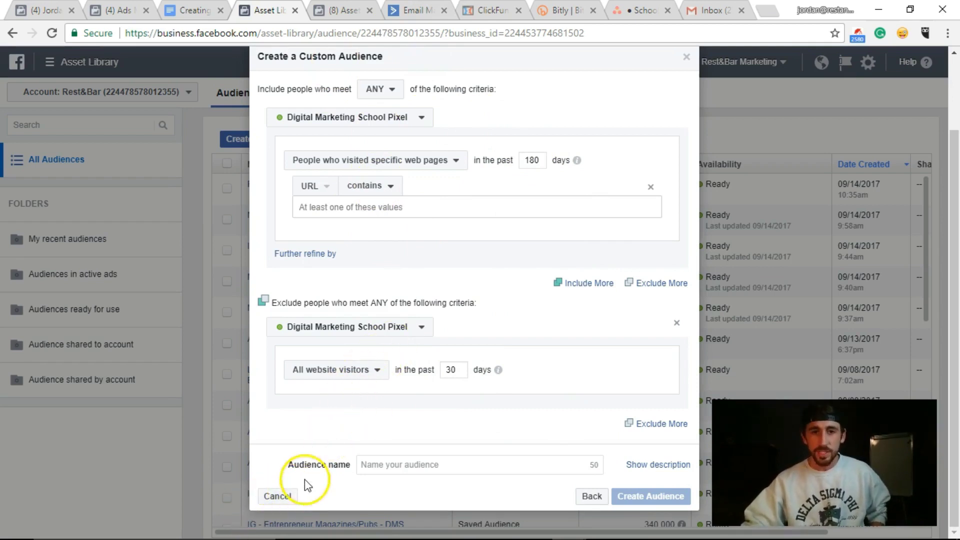
mouse_move(498, 370)
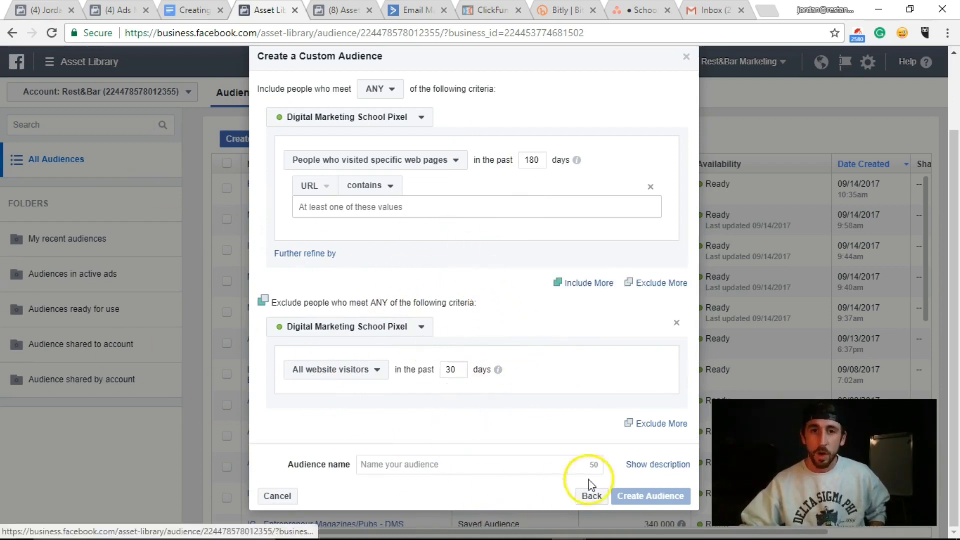
left_click(592, 496)
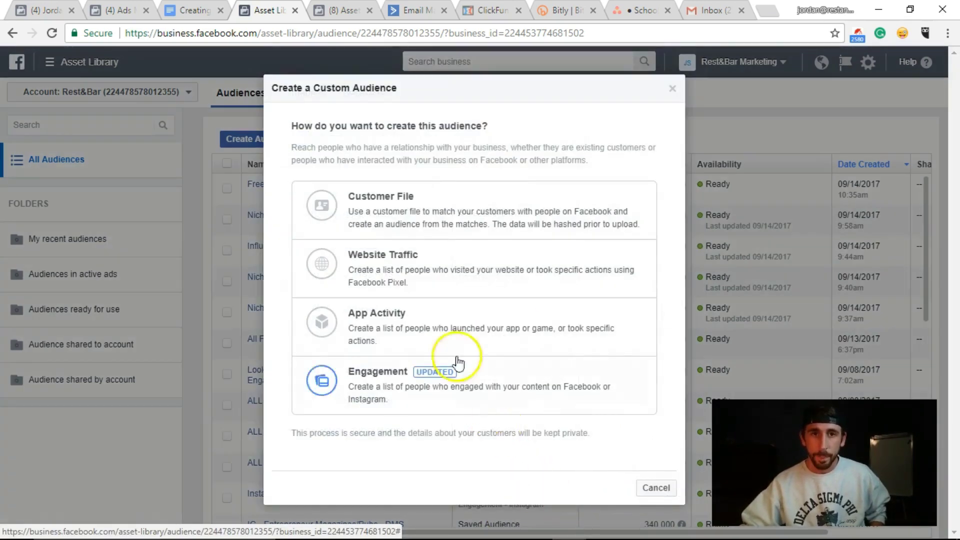
Step: Start an engagement custom audience from a Facebook Page and choose the Cereal Entrepreneur page
left_click(350, 386)
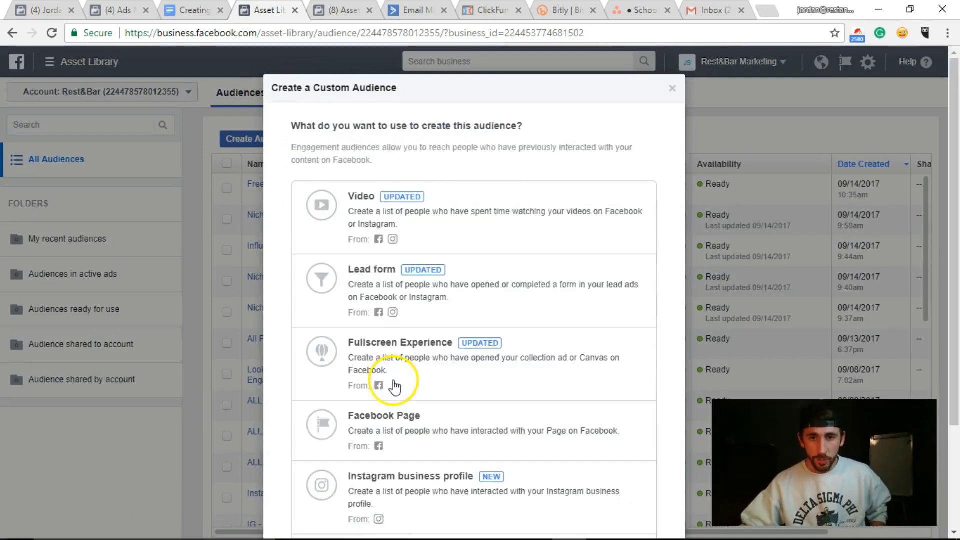
left_click(442, 295)
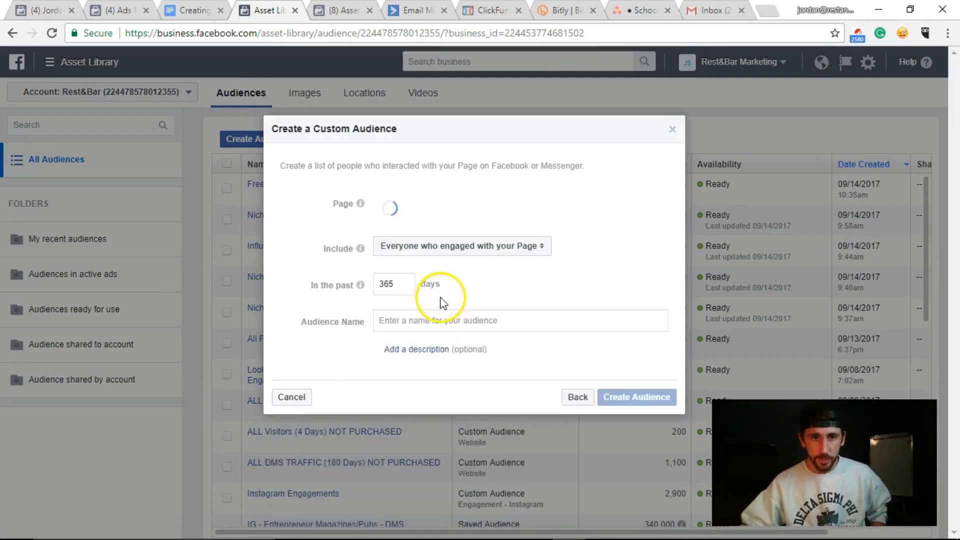
left_click(439, 208)
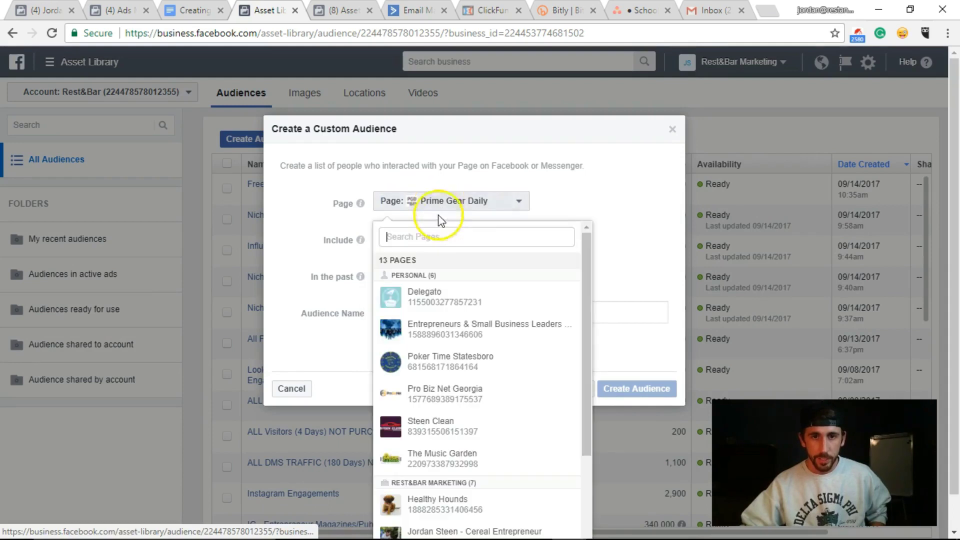
scroll(420, 392, "down", 3)
left_click(458, 393)
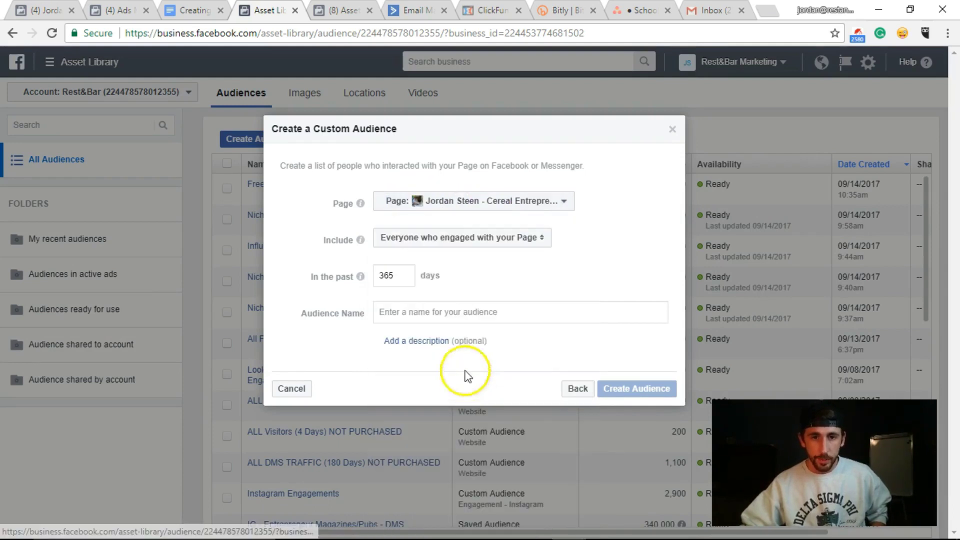
Step: Examine the Include options for Page engagement and cancel the new custom audience
left_click(453, 248)
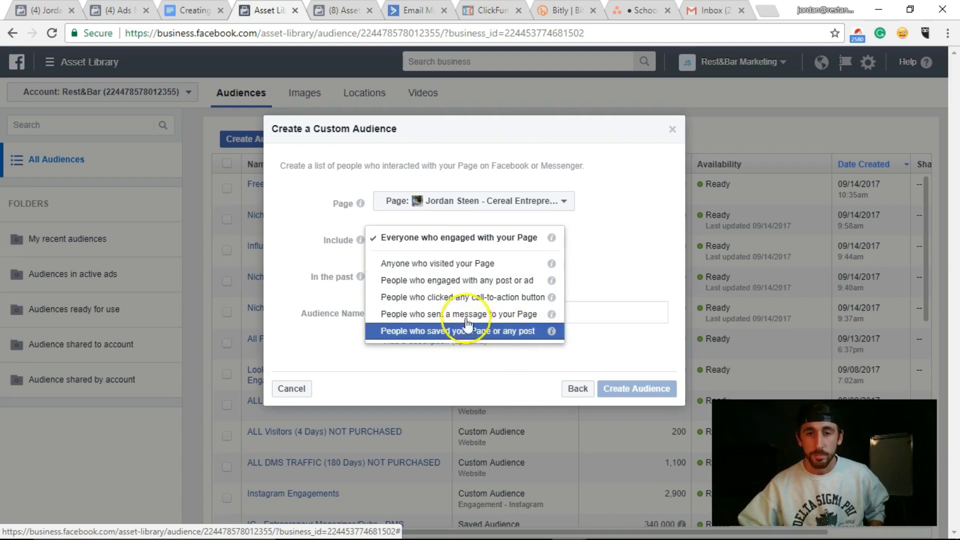
left_click(634, 310)
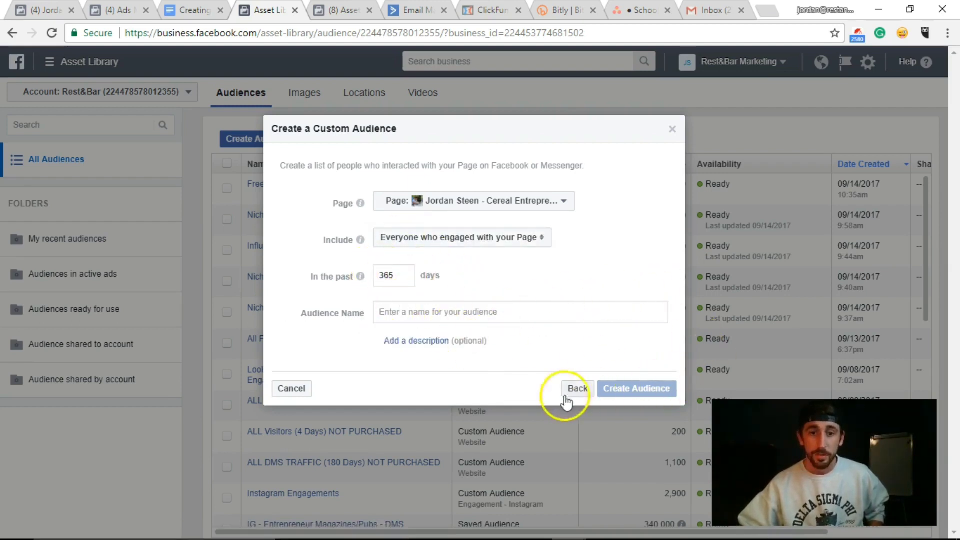
left_click(288, 390)
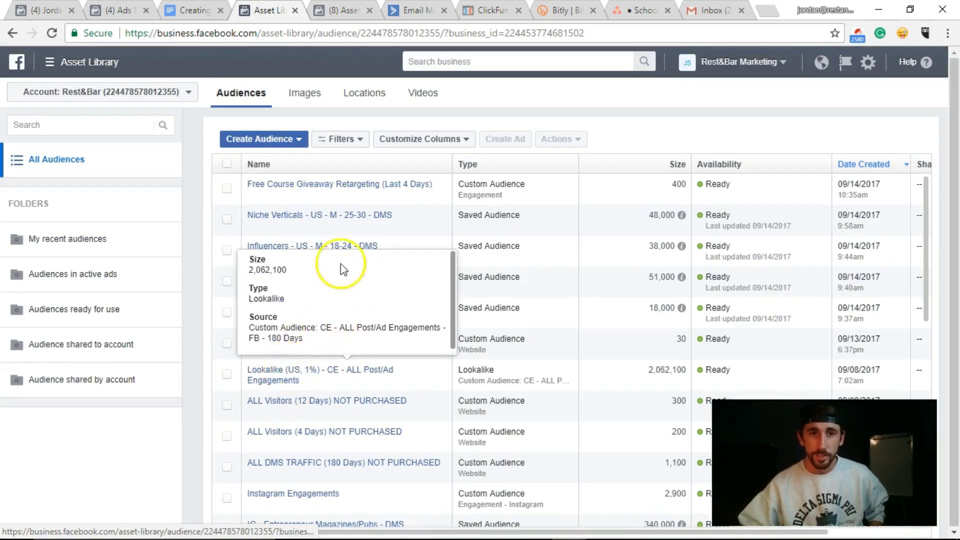
Step: Review the available sources for a new custom audience and close the dialog without choosing one
scroll(343, 270, "down", 1)
left_click(270, 140)
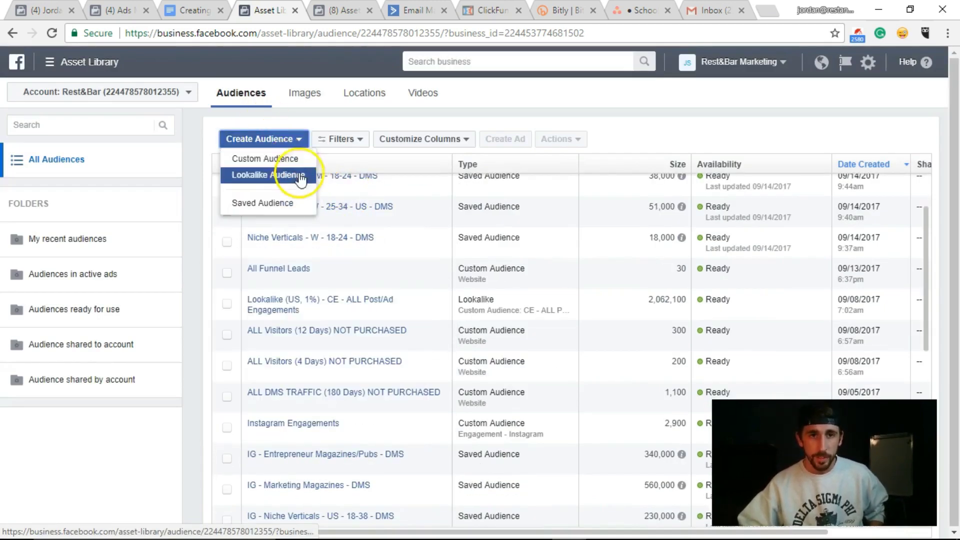
left_click(299, 161)
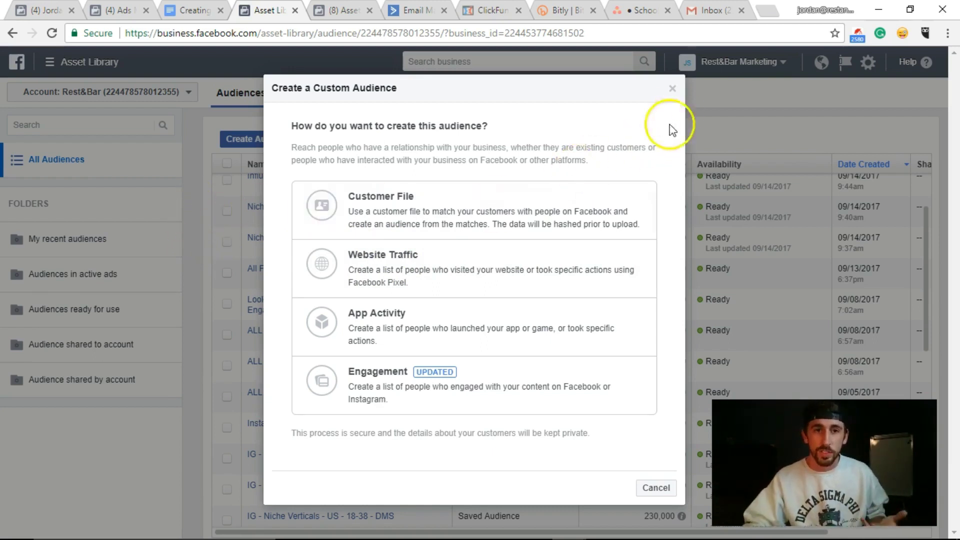
left_click(673, 89)
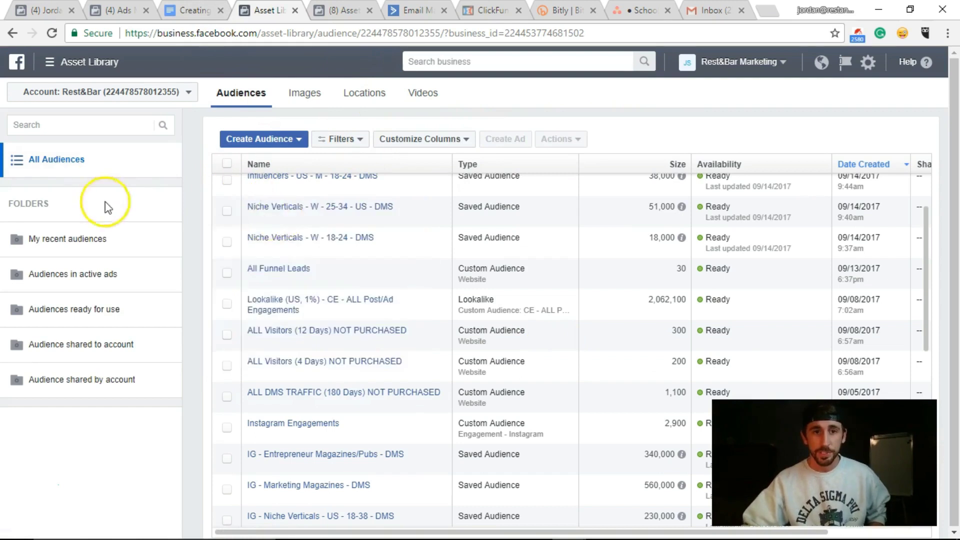
Step: Switch to the Google Docs outline, read its Lookalike Audiences section, and return to the Asset Library
left_click(200, 10)
scroll(514, 433, "down", 5)
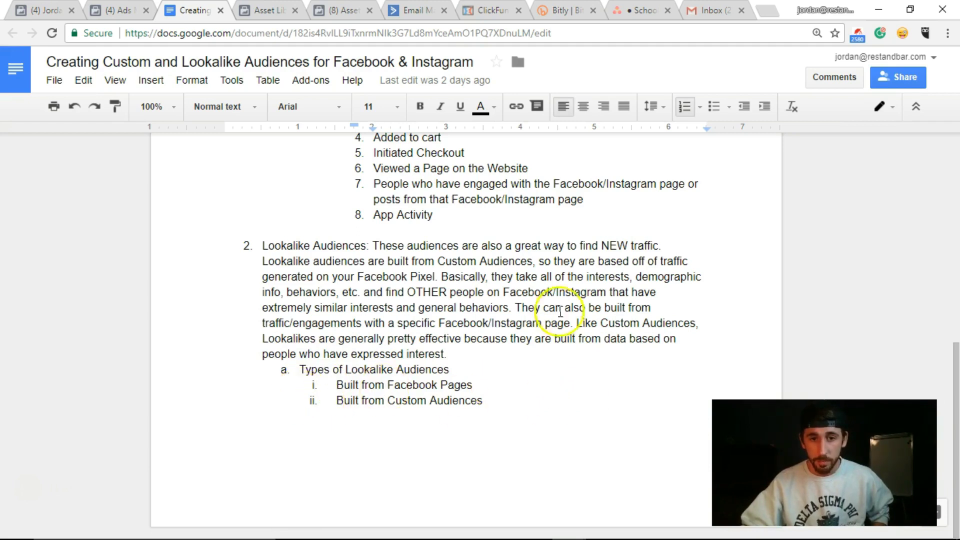
left_click(269, 10)
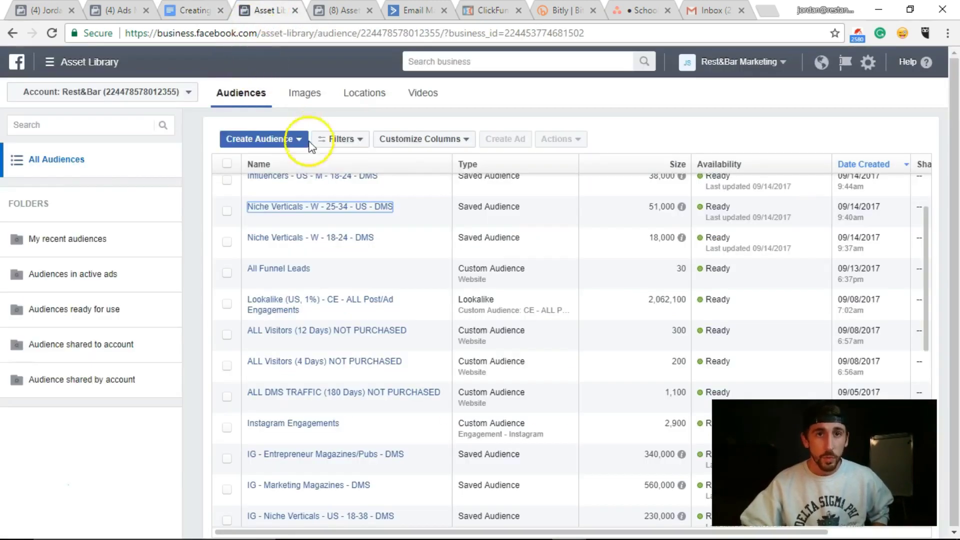
Step: Start a lookalike audience and choose ALL DMS TRAFFIC (180 Days) NOT PURCHASED as its source
left_click(252, 138)
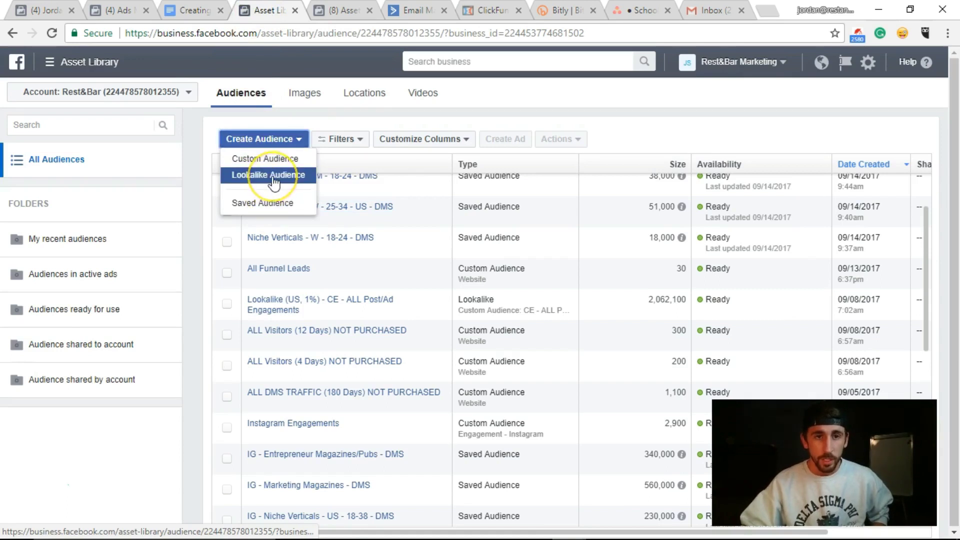
left_click(274, 183)
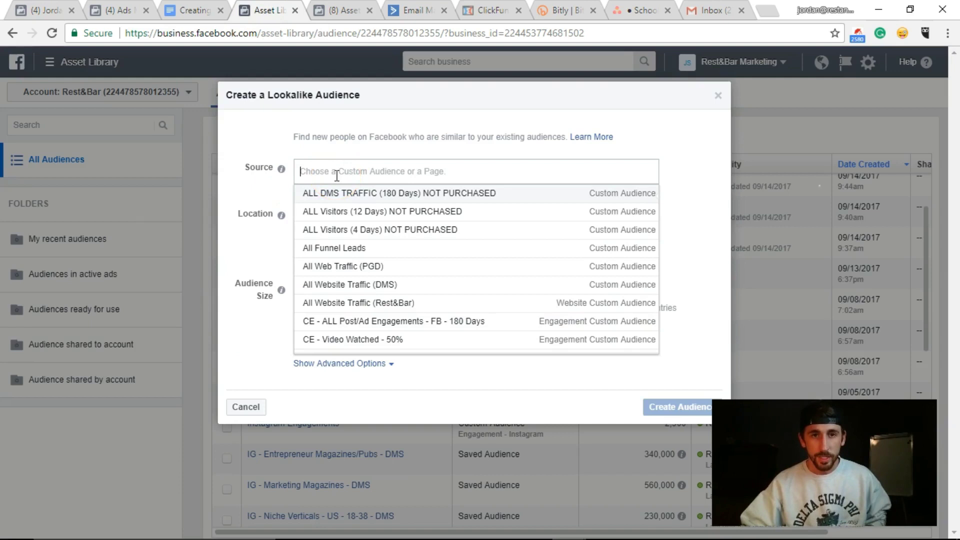
scroll(330, 198, "down", 3)
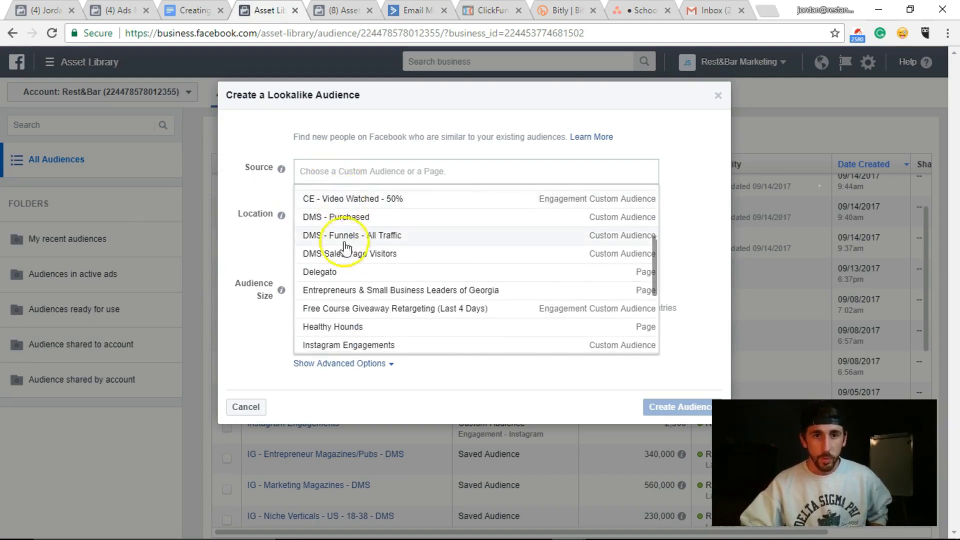
scroll(320, 243, "down", 4)
scroll(335, 237, "up", 6)
scroll(335, 236, "up", 1)
scroll(605, 196, "down", 5)
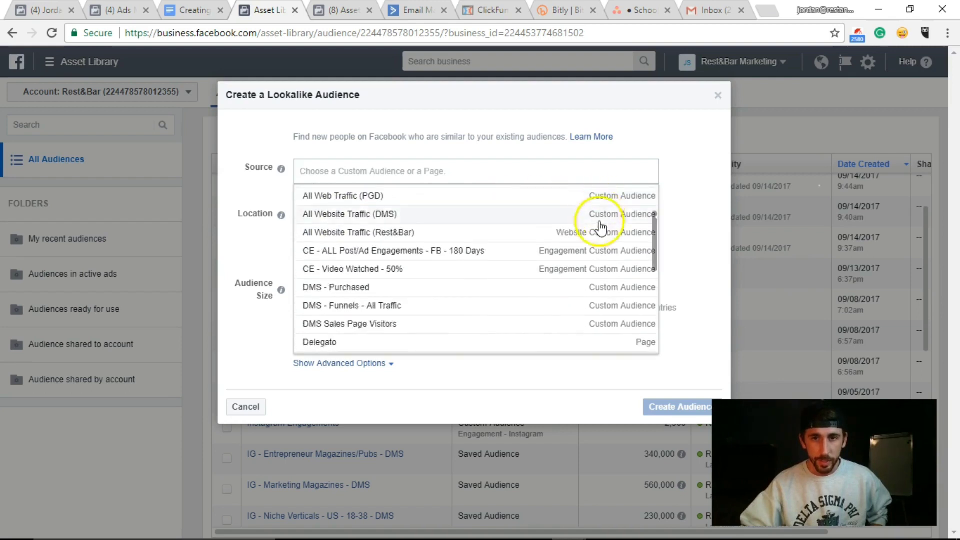
scroll(580, 225, "down", 2)
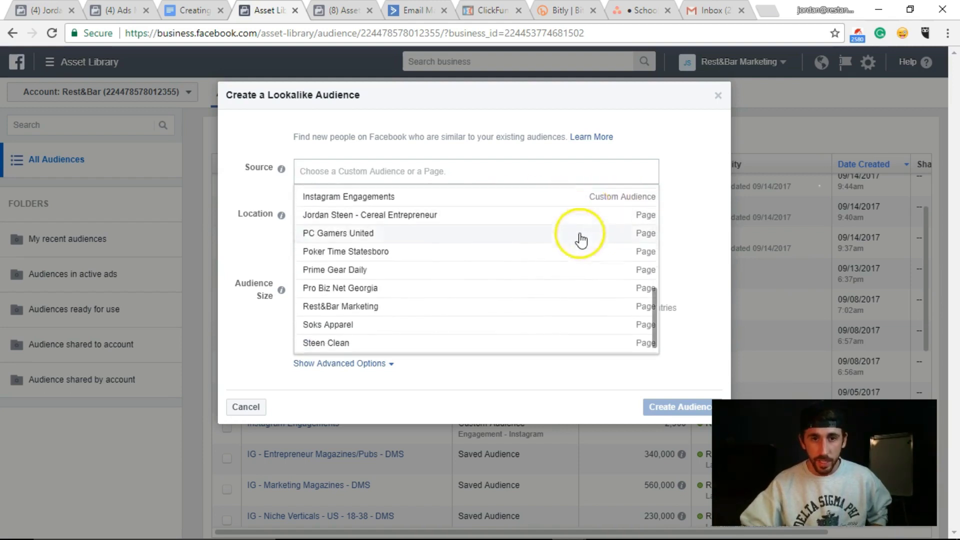
scroll(350, 276, "up", 8)
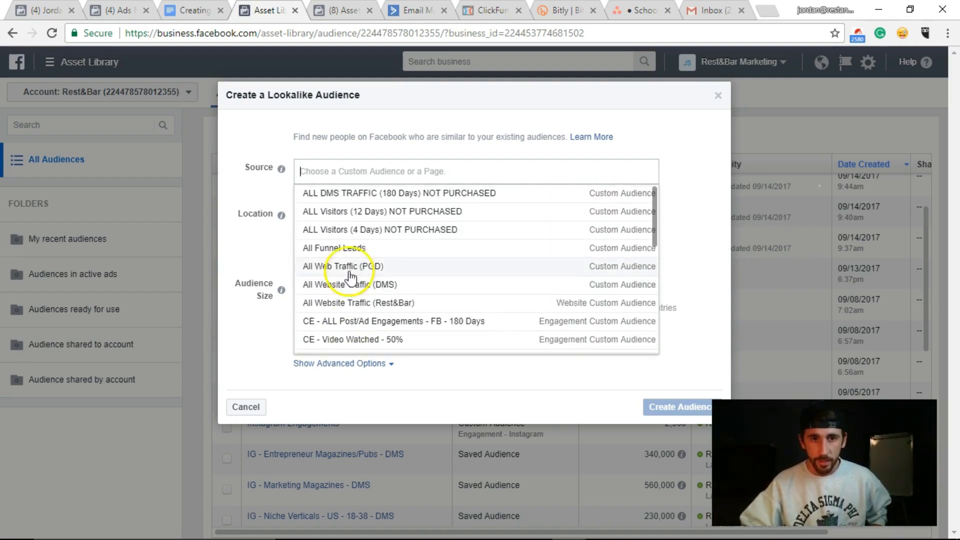
left_click(328, 196)
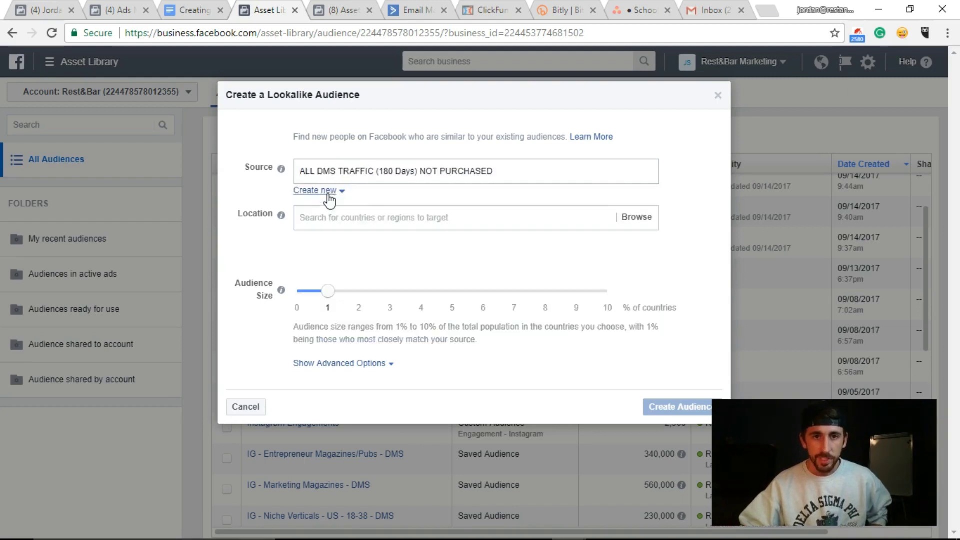
Step: Try searching for Georgia as the lookalike location and browse the available countries and regions
left_click(359, 221)
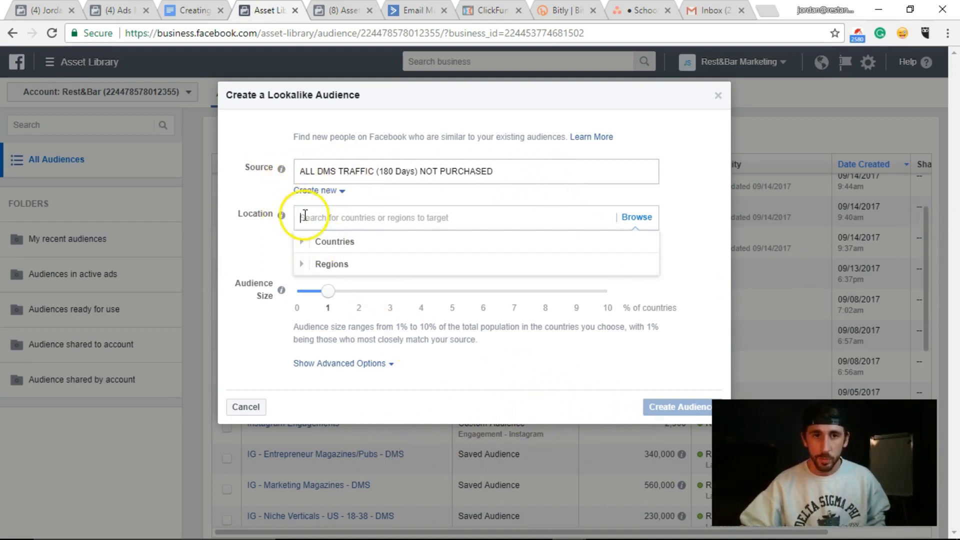
left_click(340, 243)
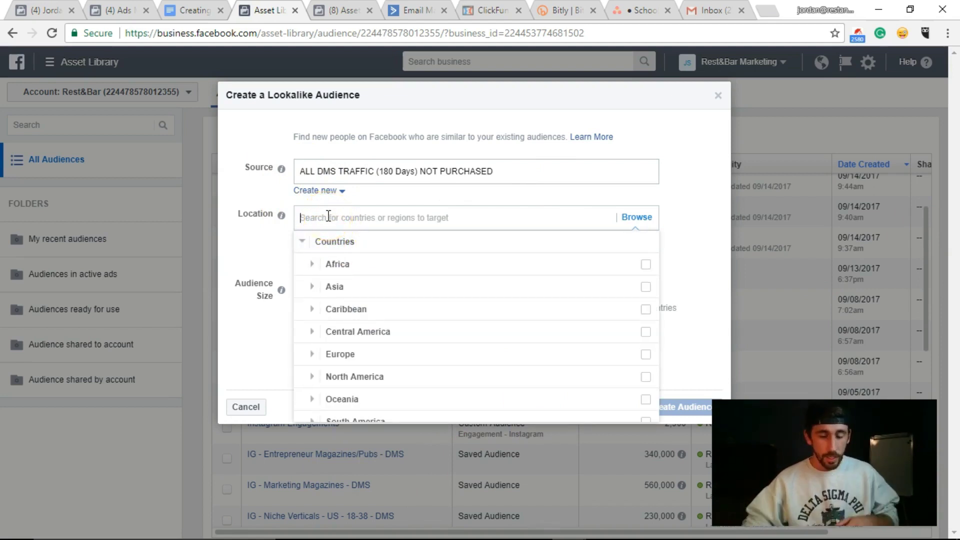
type("Georgia")
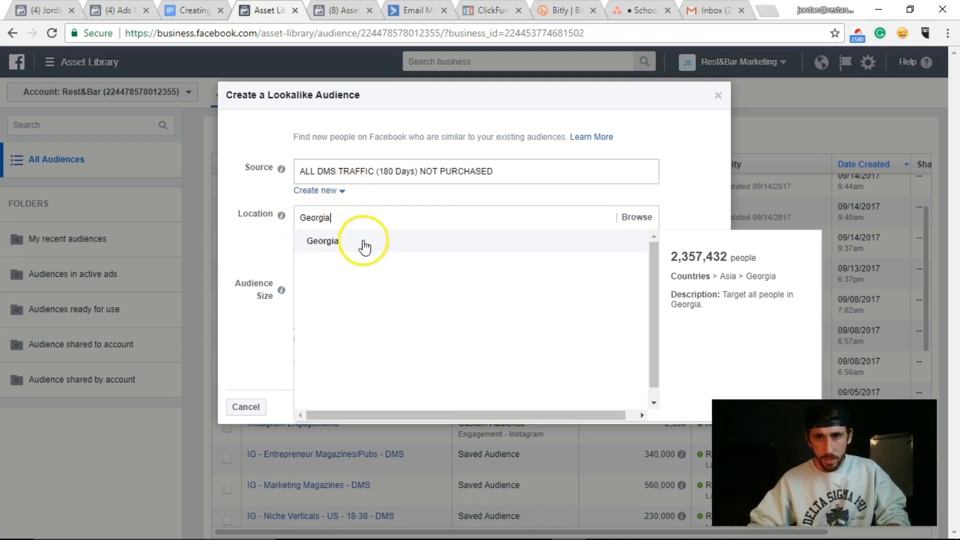
key("BackSpace")
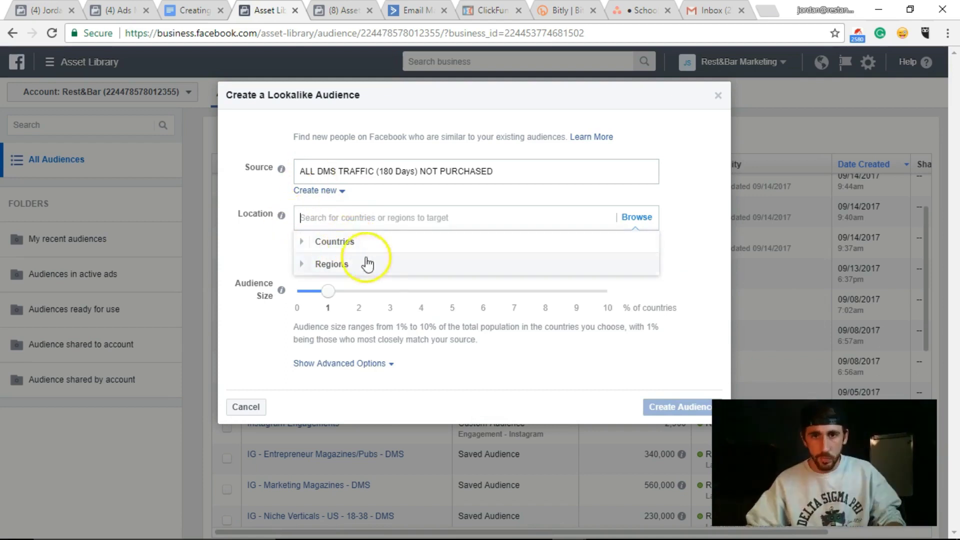
left_click(323, 268)
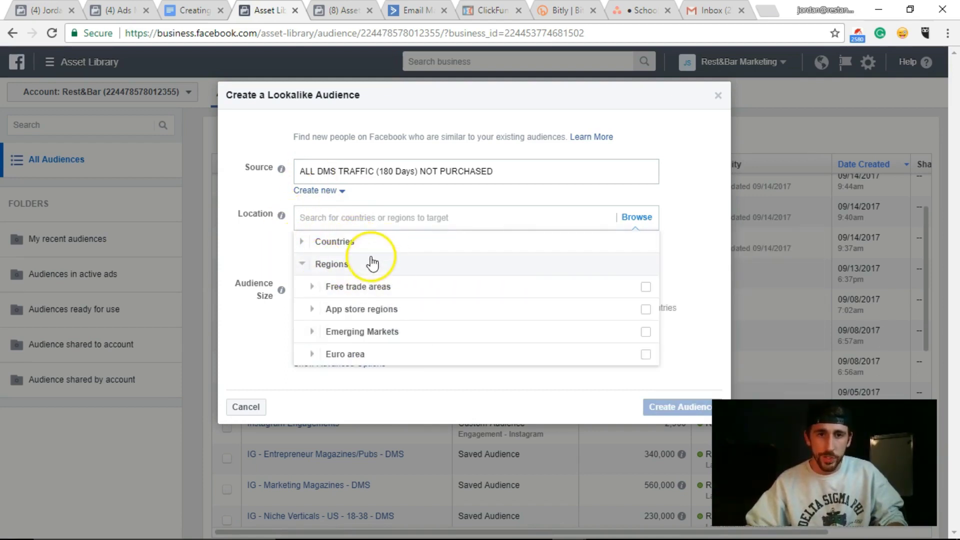
left_click(341, 245)
left_click(296, 250)
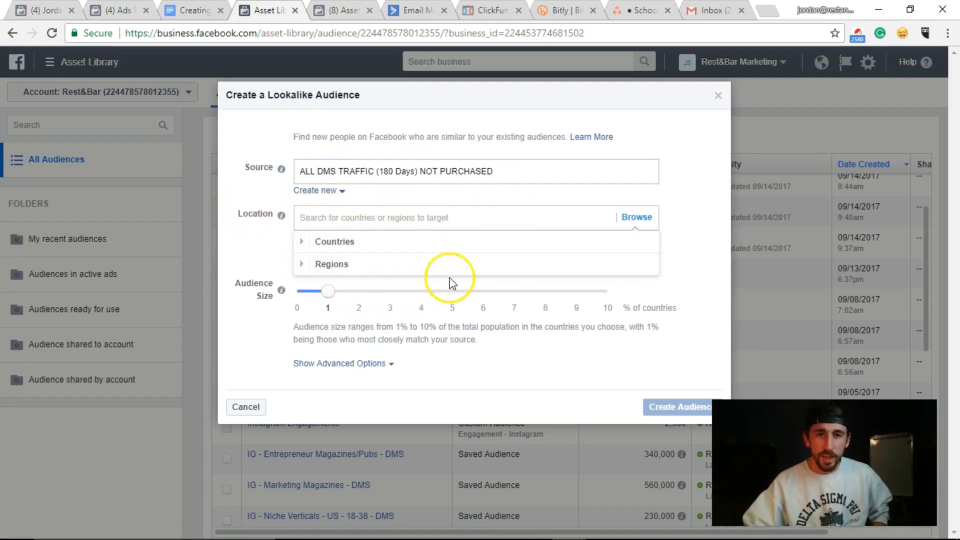
Step: Set the lookalike audience's location to United States
left_click(335, 242)
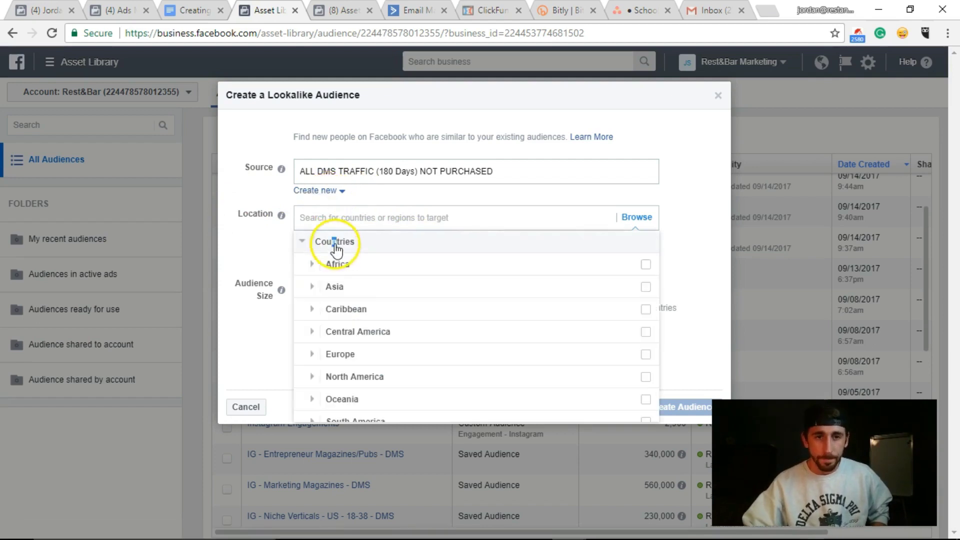
scroll(342, 300, "down", 1)
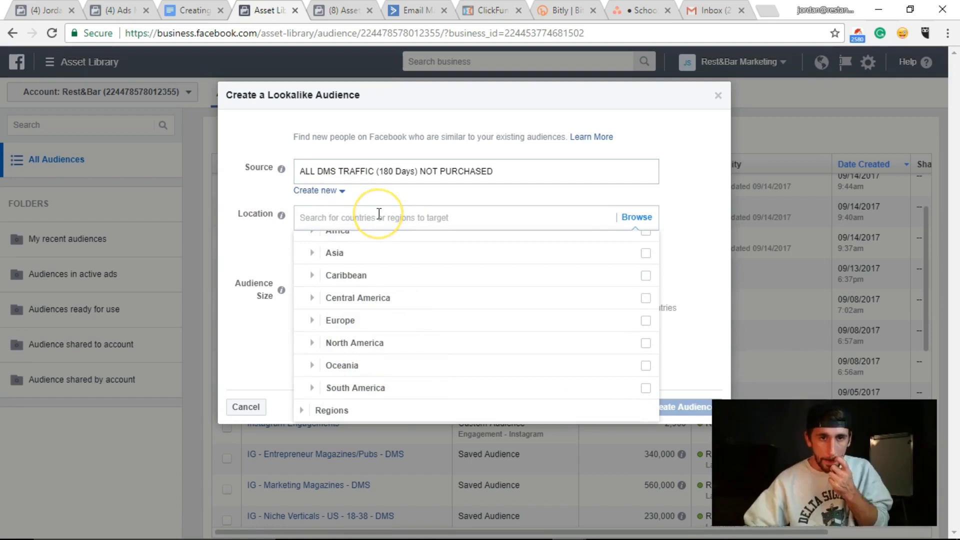
type("united")
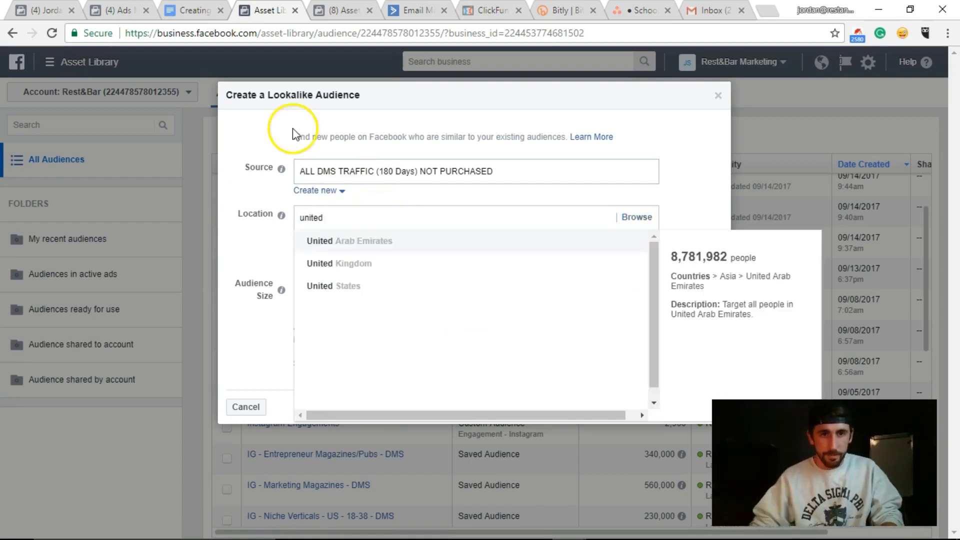
left_click(350, 286)
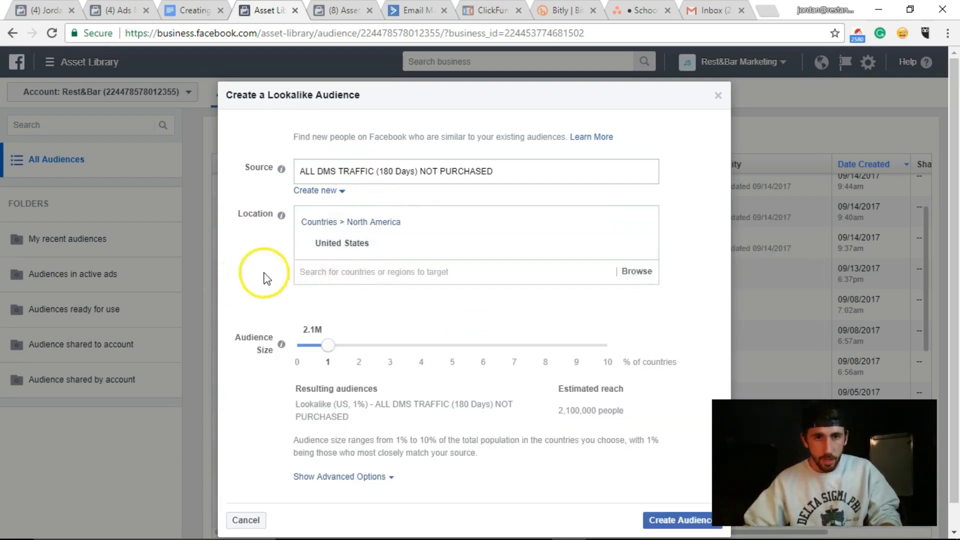
Step: Try adding Algeria as a second country in the lookalike location and remove it again
left_click(350, 244)
left_click(334, 267)
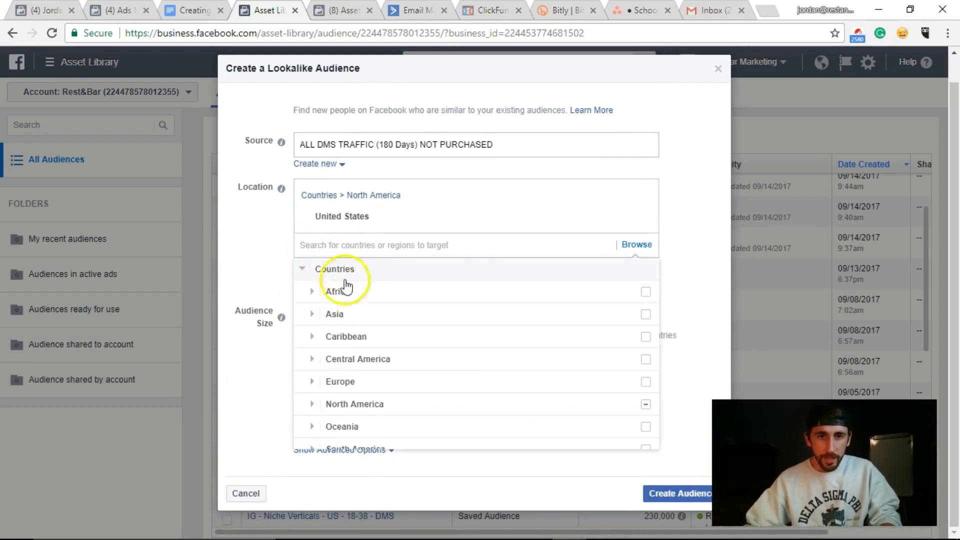
left_click(345, 288)
left_click(328, 288)
left_click(259, 295)
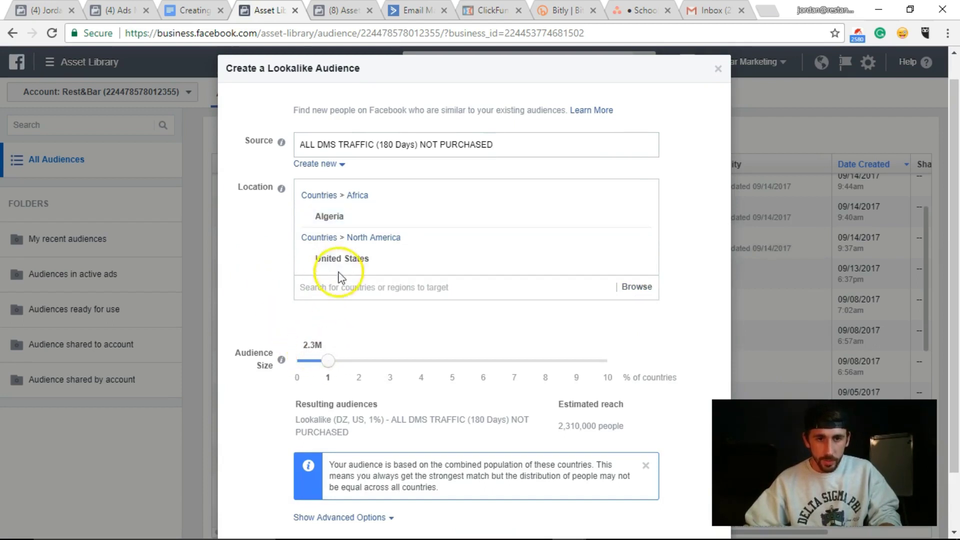
left_click(640, 216)
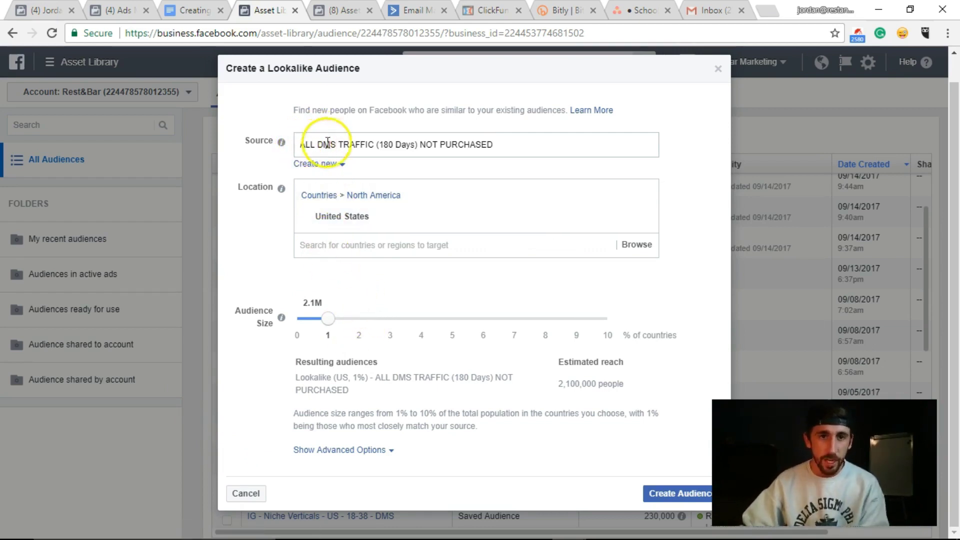
Step: Highlight the source audience's name and examine the resulting lookalike audience and its estimated reach
left_click(496, 145)
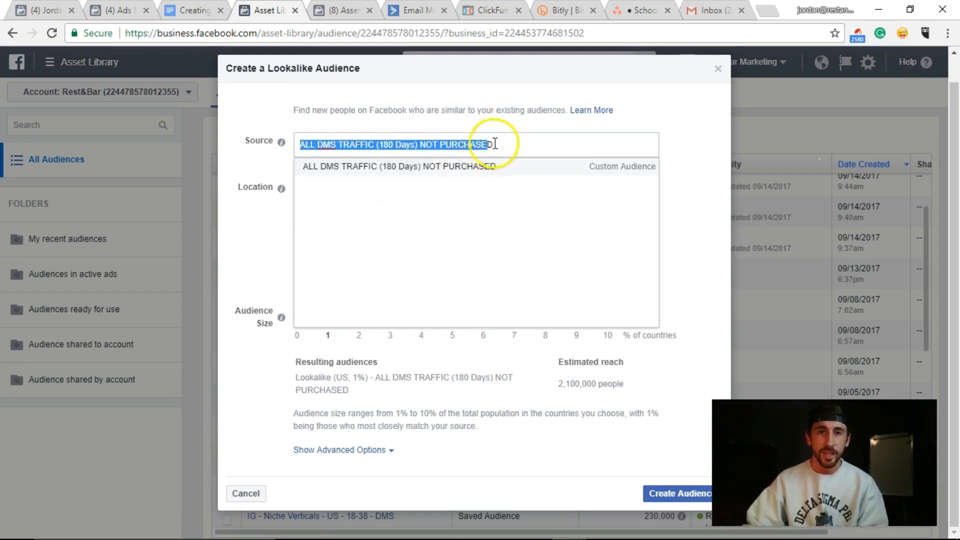
left_click(498, 133)
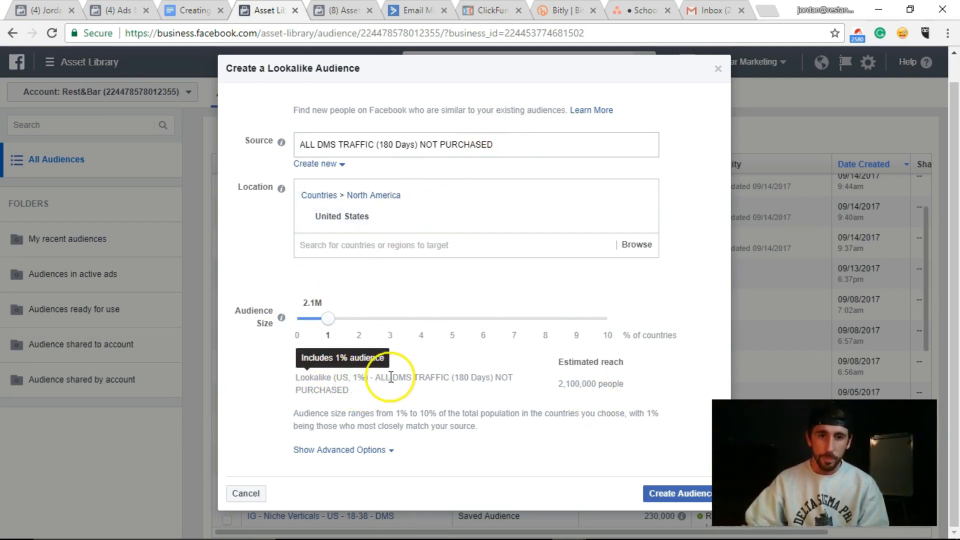
mouse_move(410, 215)
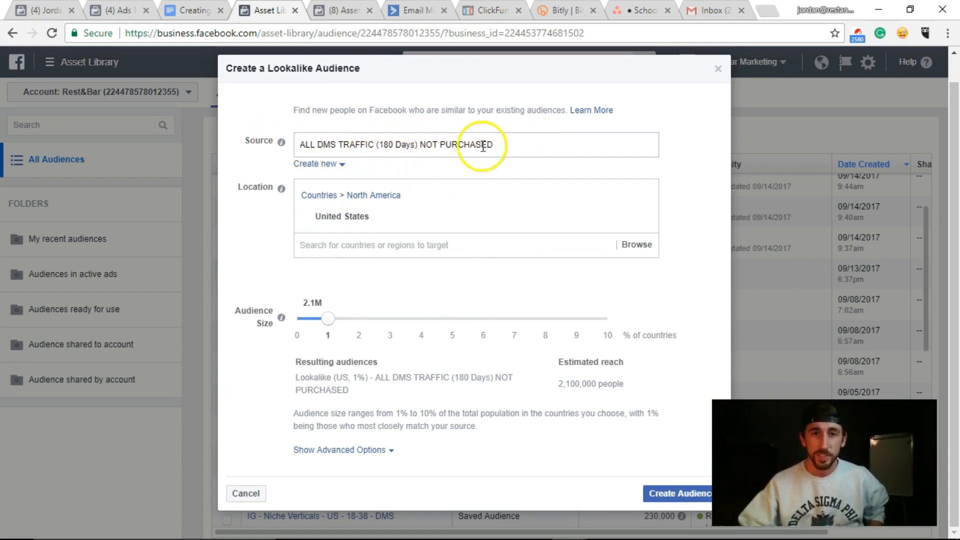
Step: Replace the lookalike audience's source with the All Funnel Leads custom audience and highlight its name
left_click(393, 145)
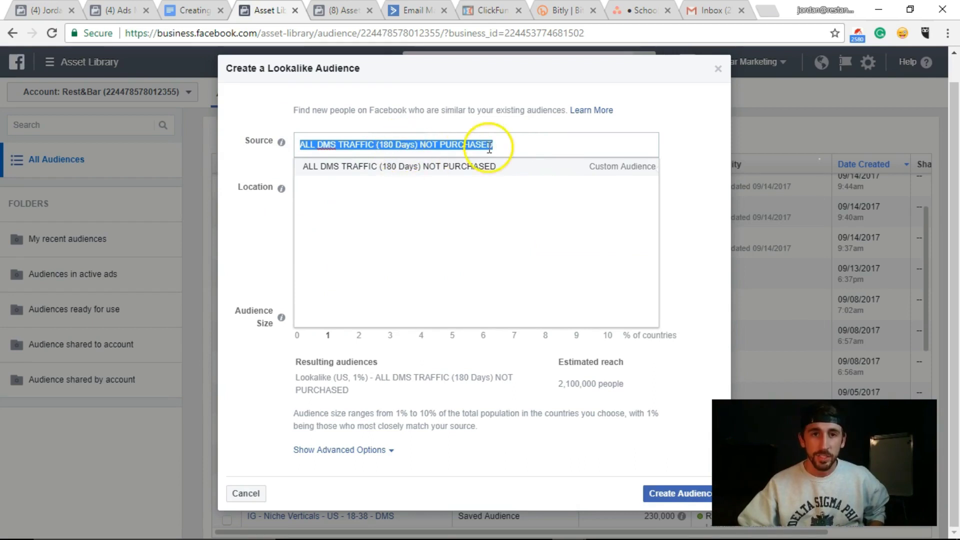
key("BackSpace")
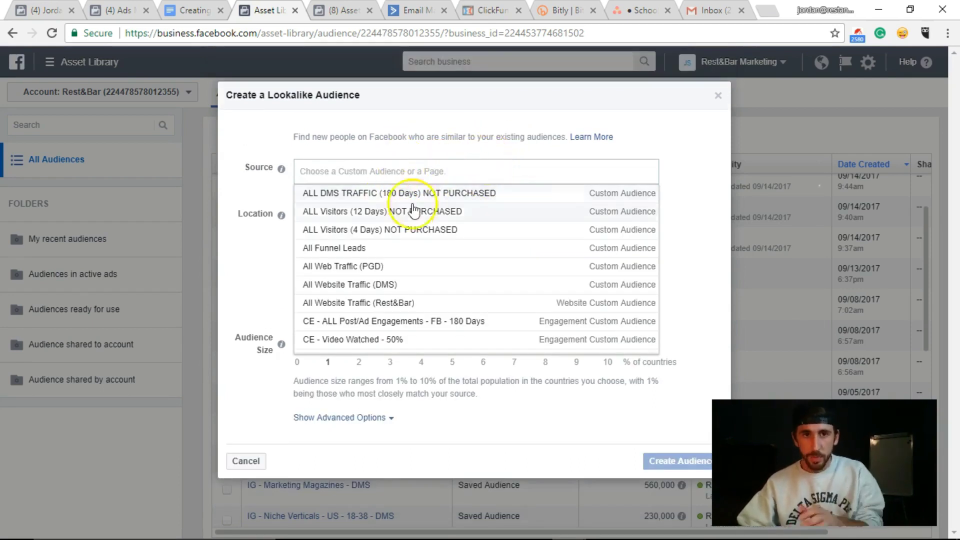
scroll(393, 246, "down", 2)
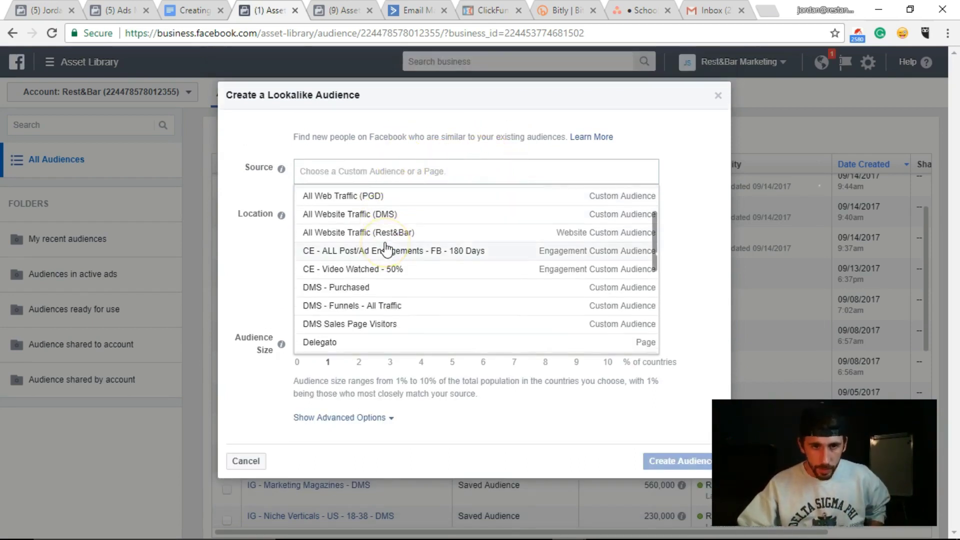
scroll(367, 255, "down", 3)
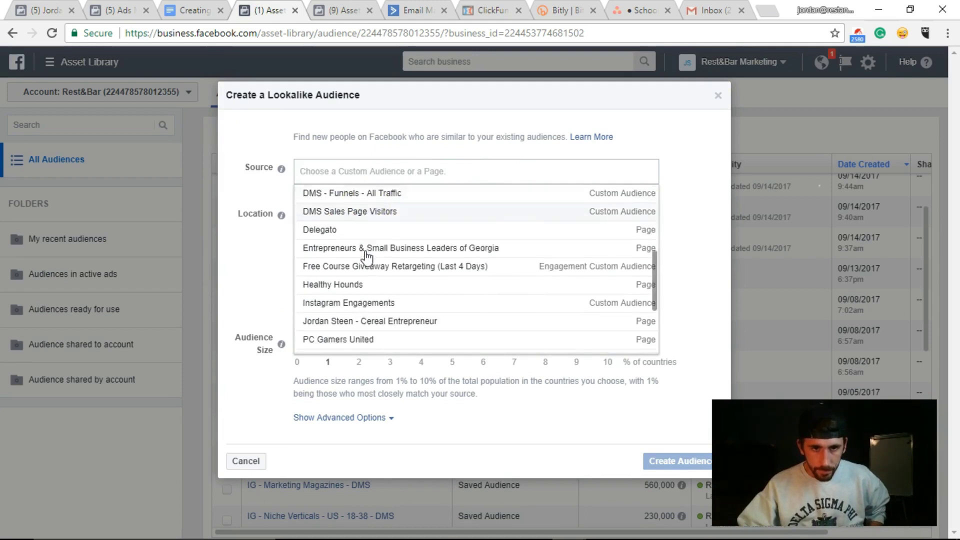
scroll(354, 226, "down", 1)
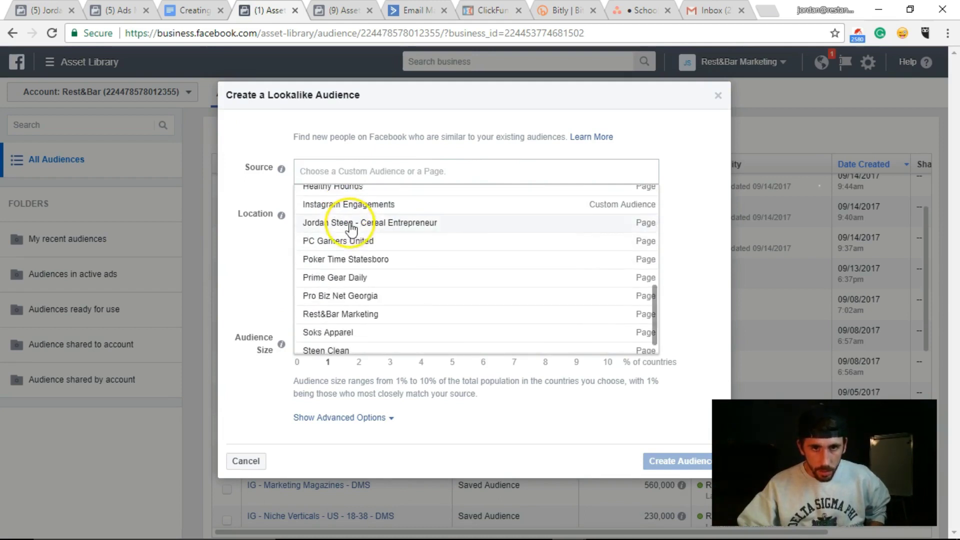
scroll(351, 232, "up", 4)
scroll(351, 231, "up", 2)
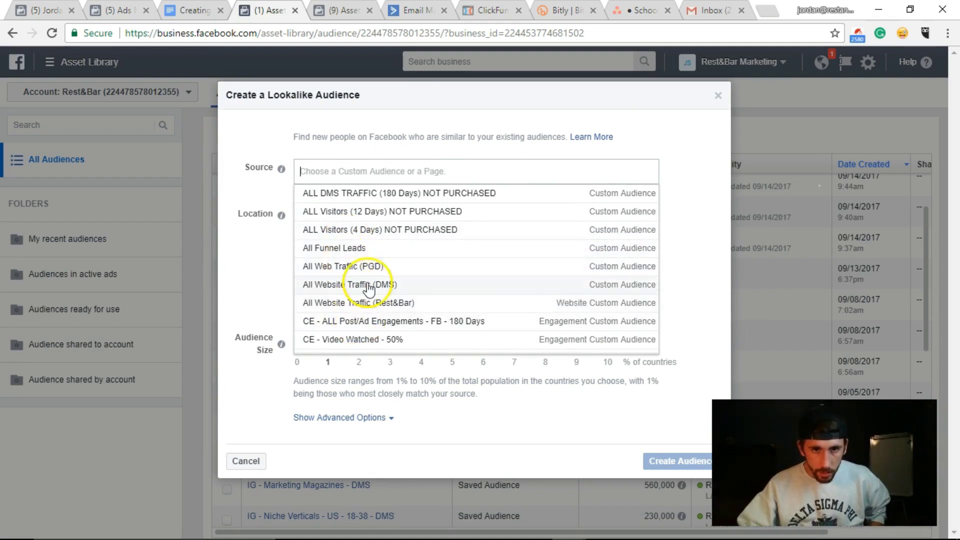
left_click(344, 250)
left_click_drag(371, 170, 280, 170)
left_click(248, 200)
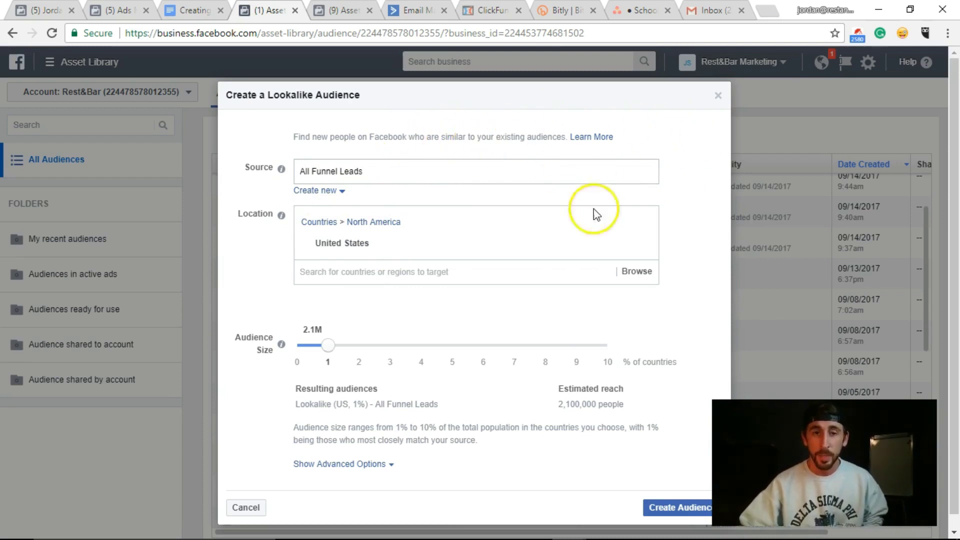
Step: Close the lookalike audience form without creating it and look through the list of existing audiences
left_click(724, 99)
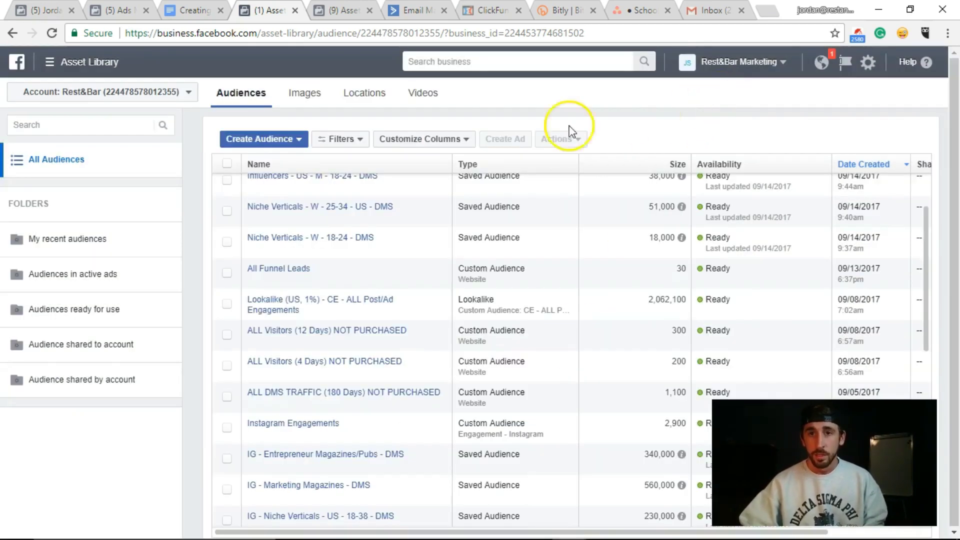
mouse_move(364, 239)
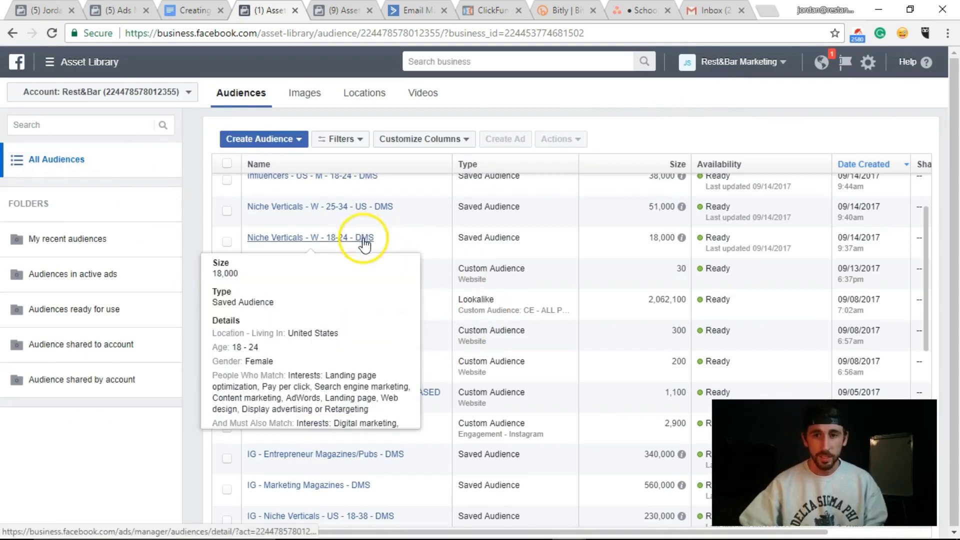
scroll(521, 285, "down", 3)
scroll(480, 285, "down", 2)
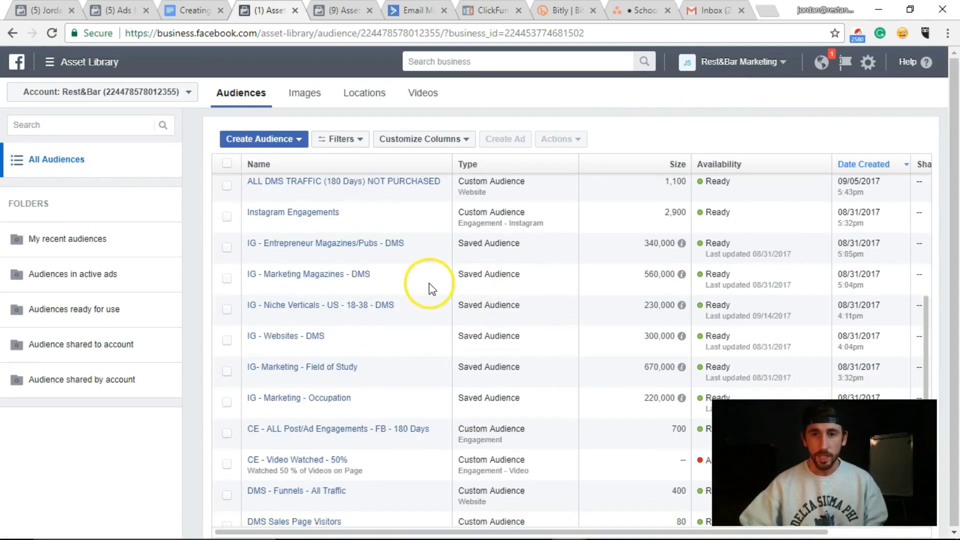
scroll(425, 287, "up", 5)
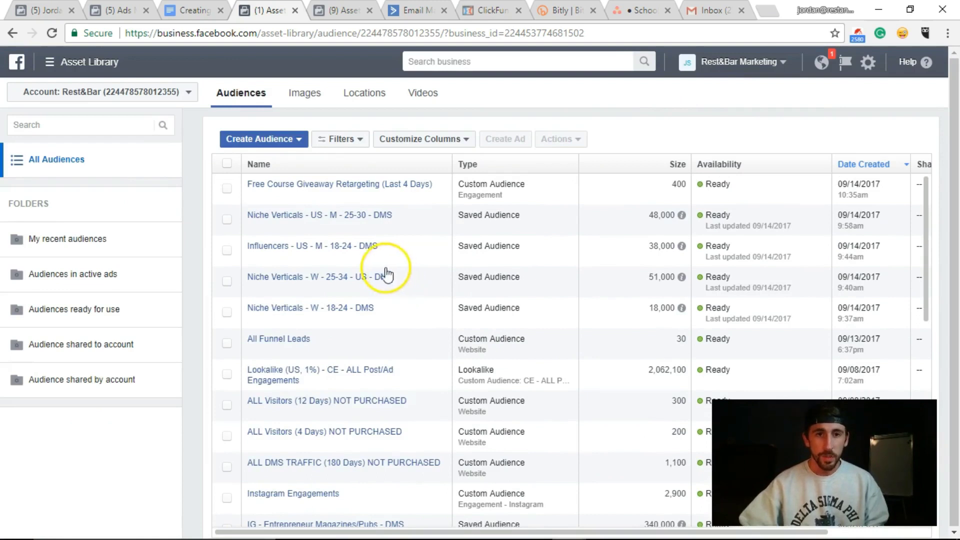
mouse_move(374, 288)
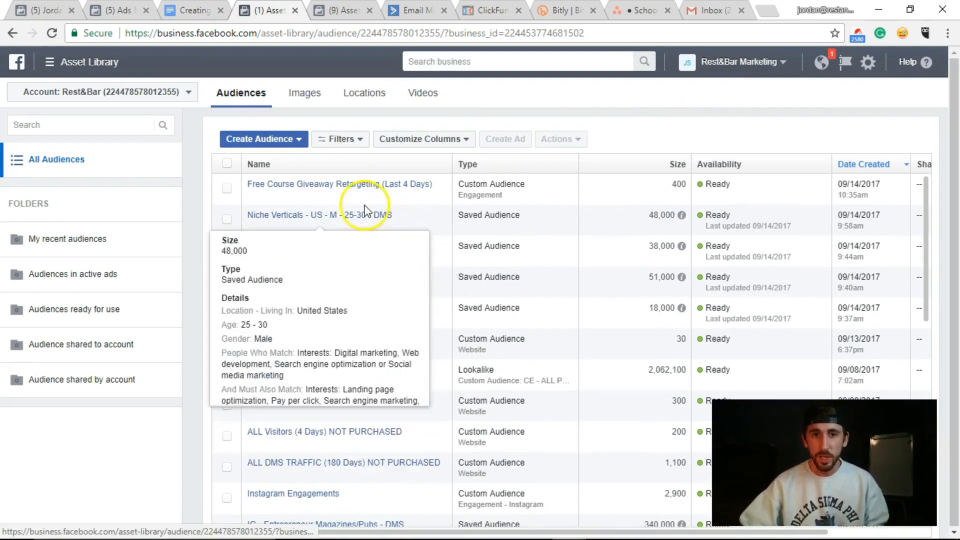
Step: Examine the ALL Visitors NOT PURCHASED custom audiences for 4 and 12 days, and look over the rest of the audience list
scroll(457, 270, "down", 1)
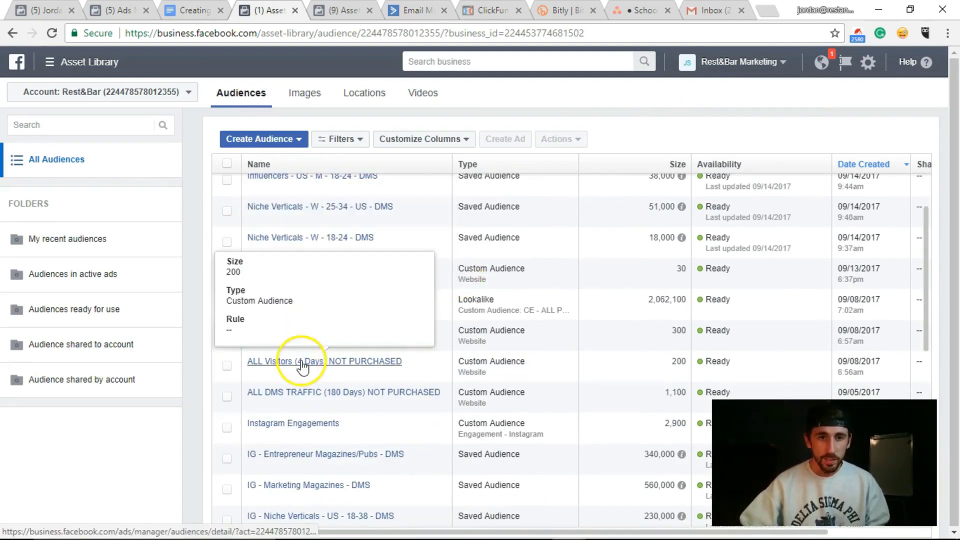
mouse_move(303, 331)
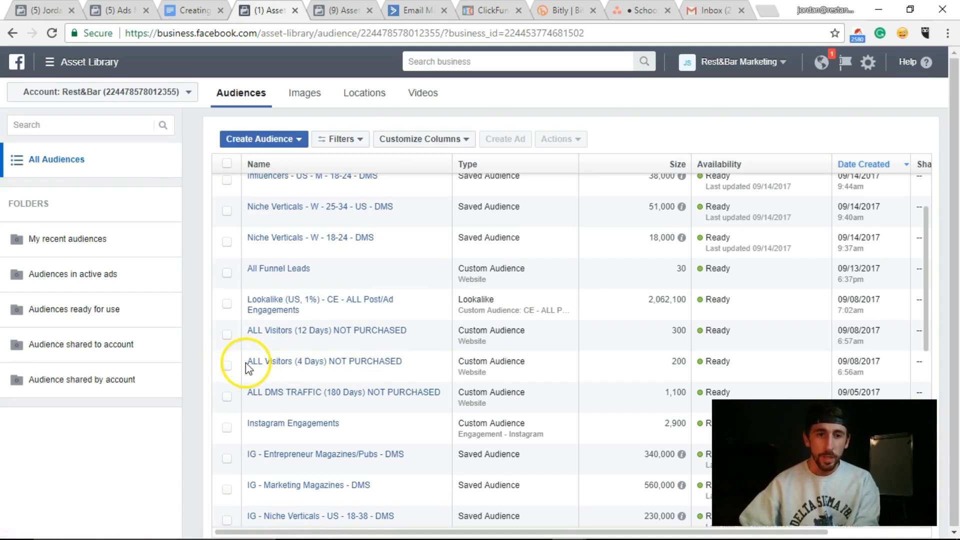
mouse_move(278, 367)
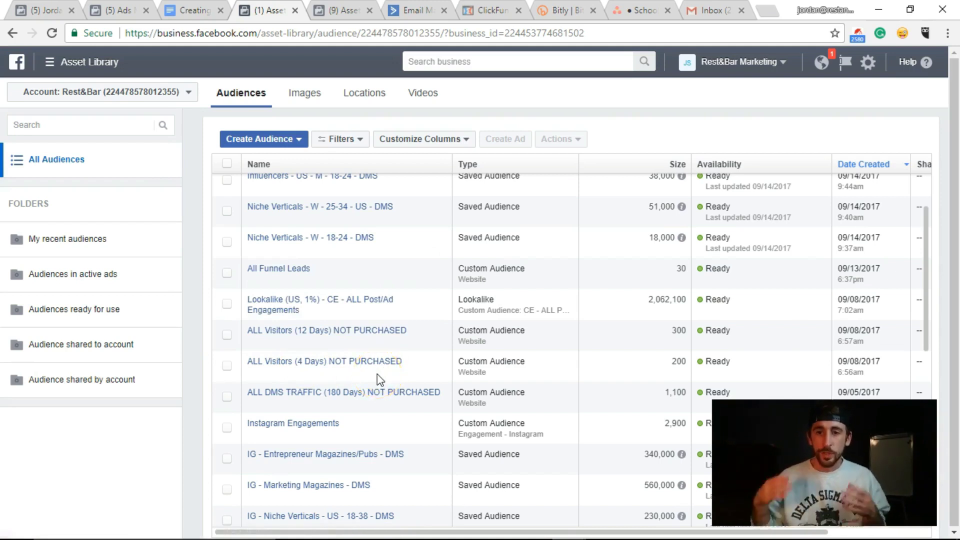
mouse_move(247, 369)
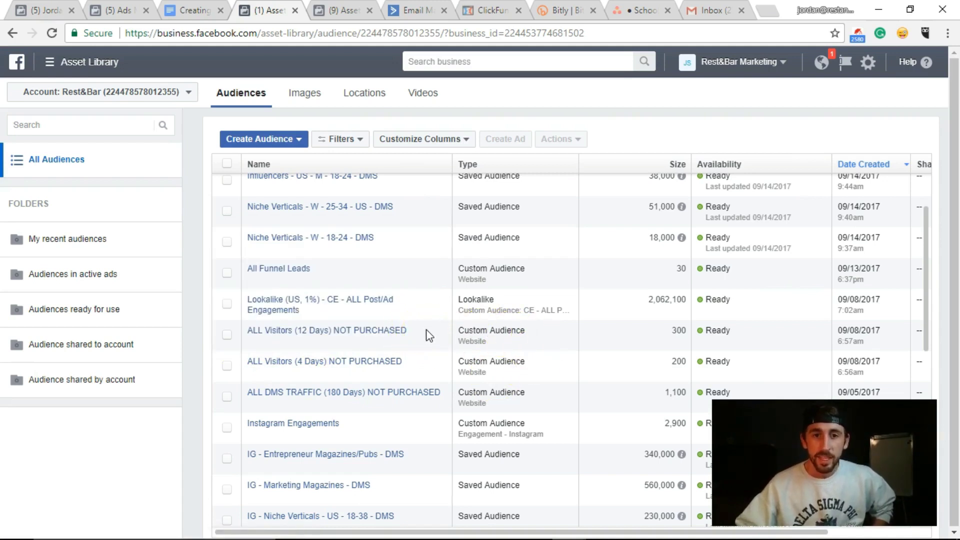
mouse_move(394, 330)
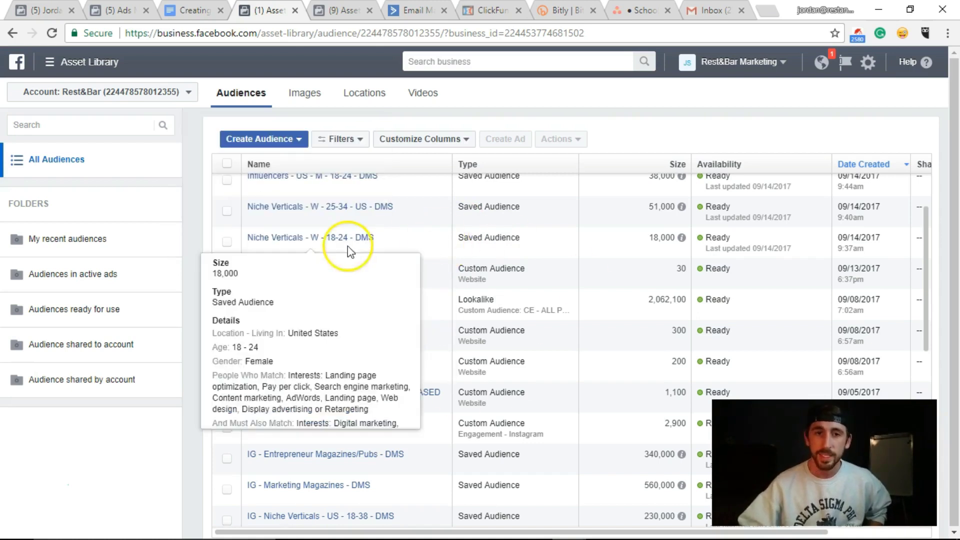
scroll(650, 257, "down", 7)
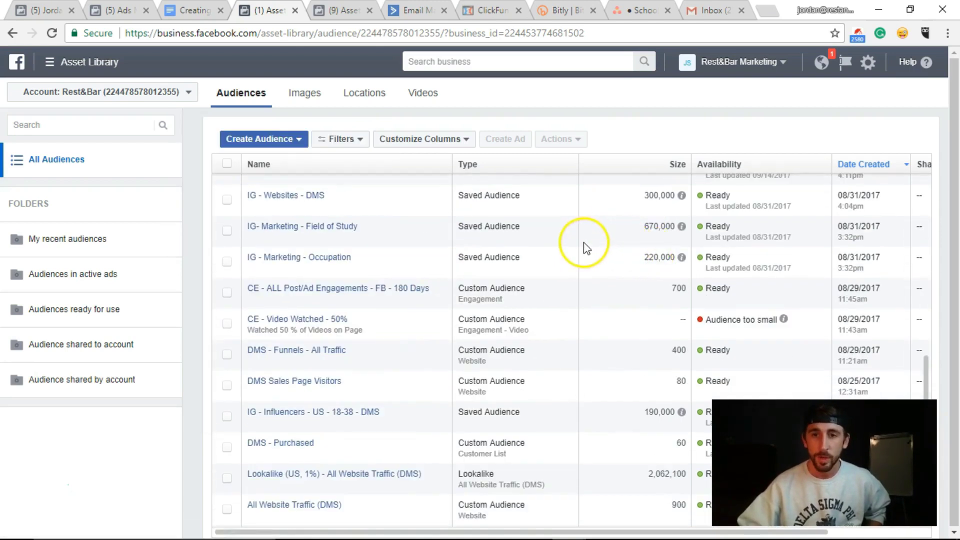
scroll(502, 256, "up", 10)
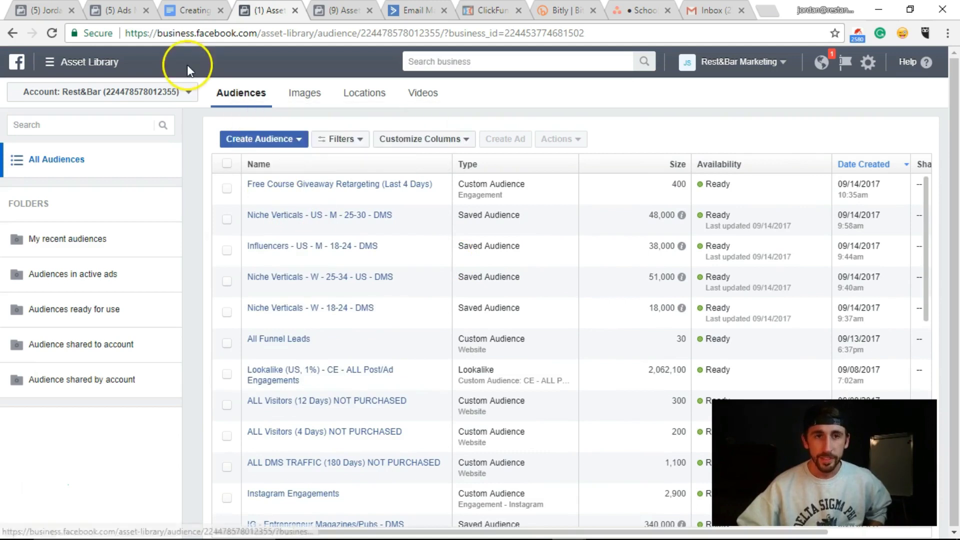